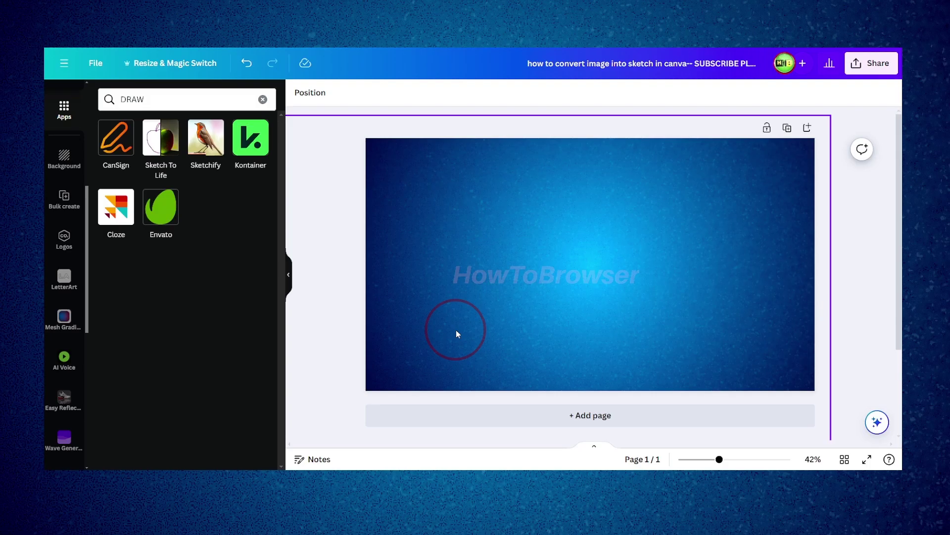
Step: Search the elements library for "portrait" and limit the results to photos
left_click(263, 99)
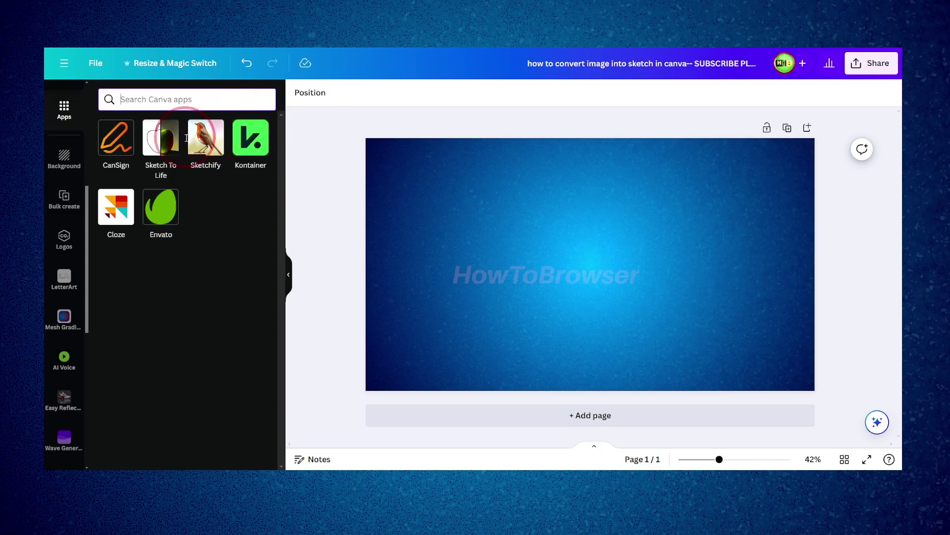
scroll(72, 163, "up", 5)
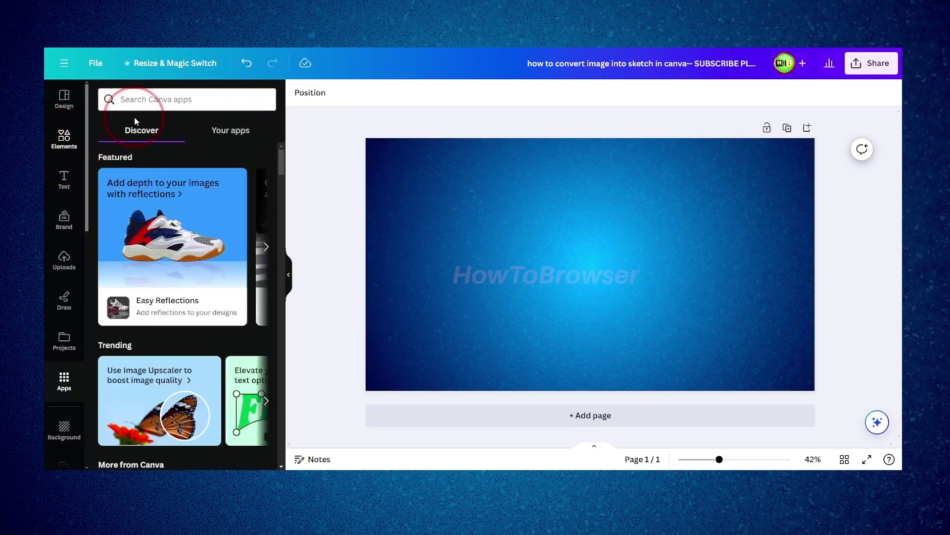
left_click(64, 139)
left_click(146, 99)
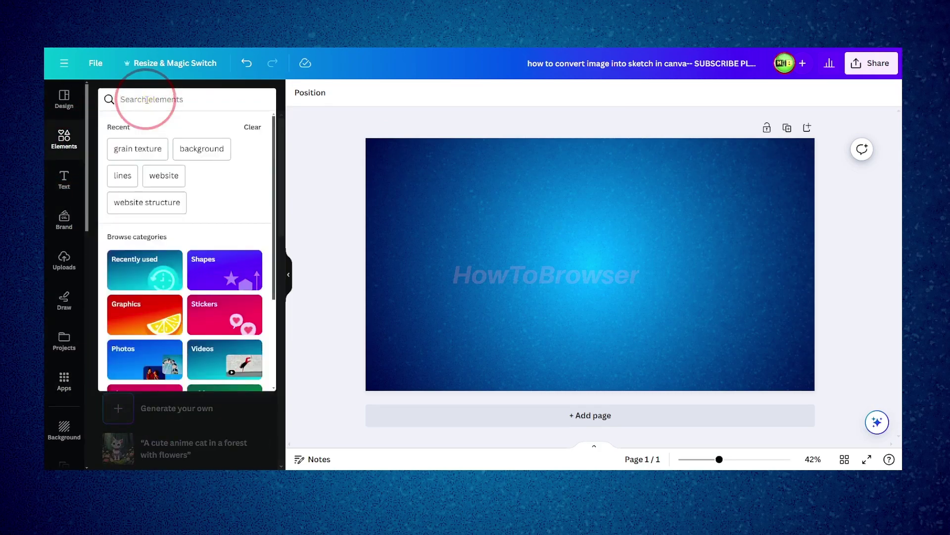
type("portrait")
key("Return")
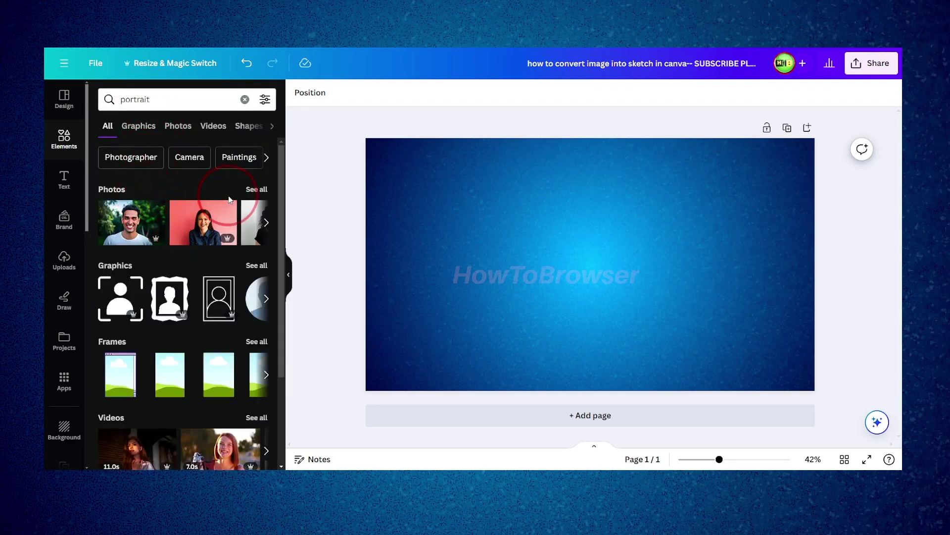
left_click(152, 133)
left_click(182, 128)
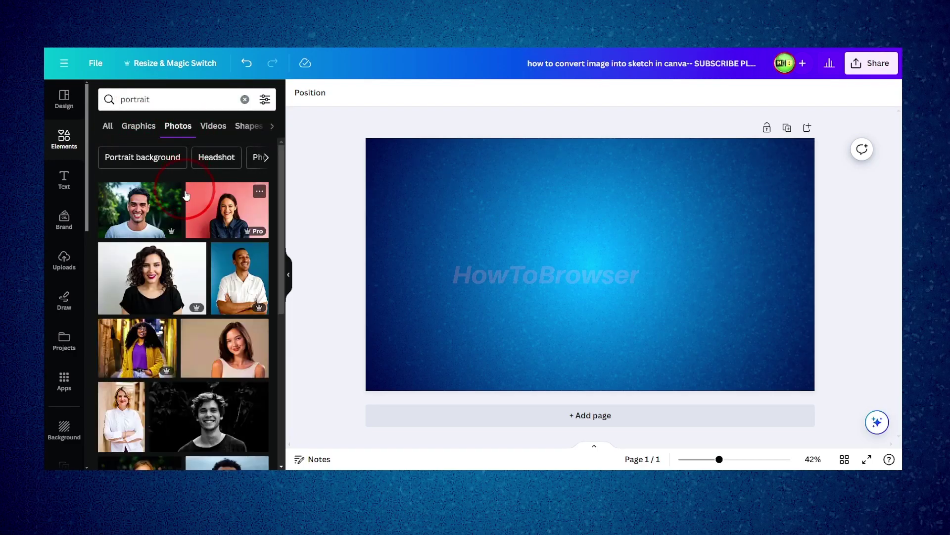
Step: Add the photo of the curly-haired woman in a black top to the page and remove its background
left_click(161, 273)
left_click_drag(500, 255, 475, 246)
left_click(316, 94)
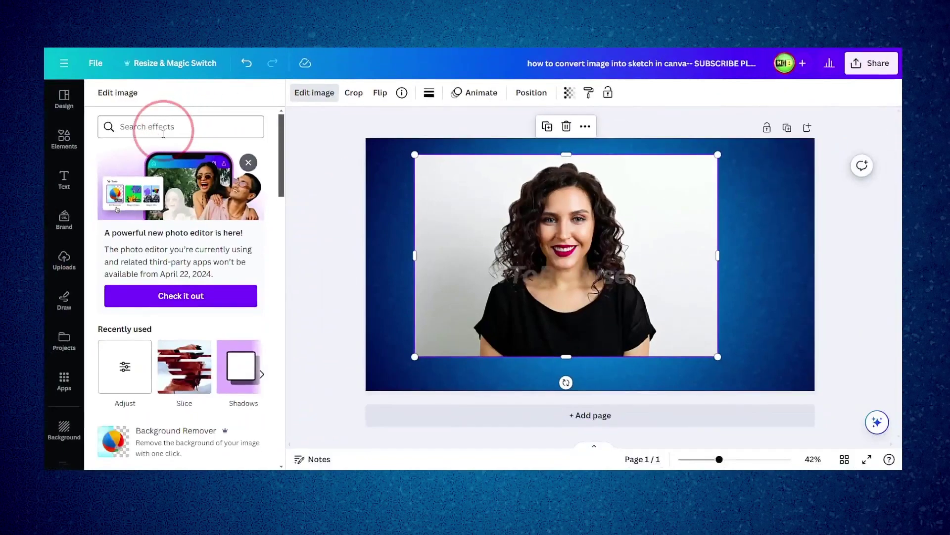
scroll(158, 292, "down", 2)
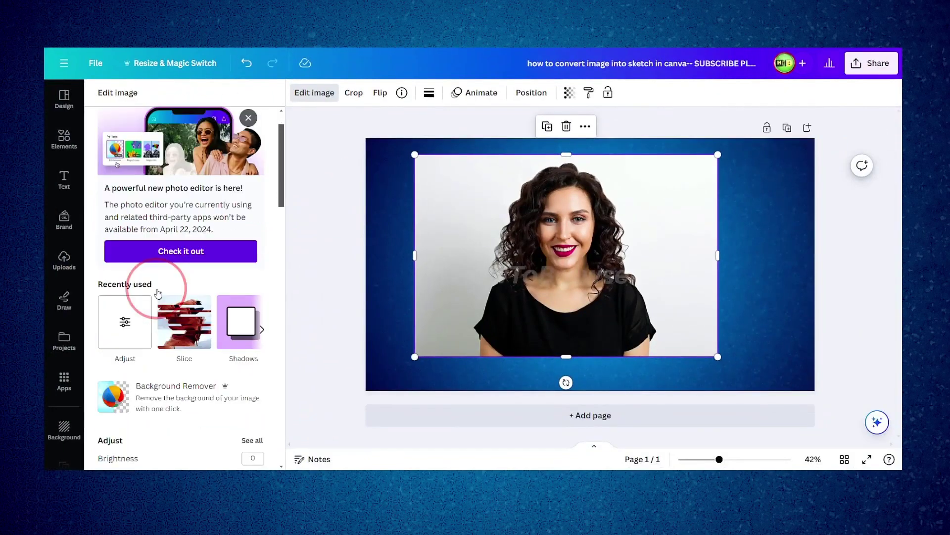
left_click(161, 348)
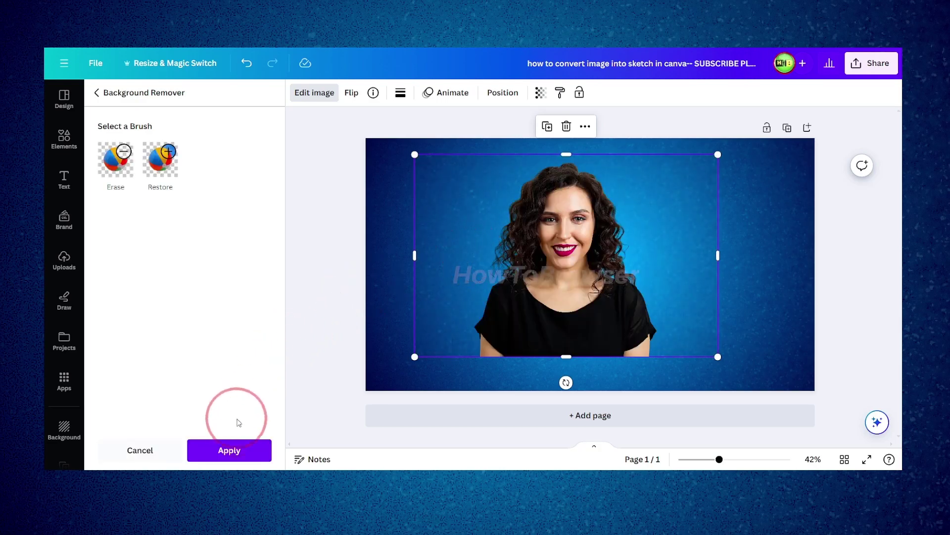
left_click(236, 448)
left_click(445, 271)
left_click(472, 357)
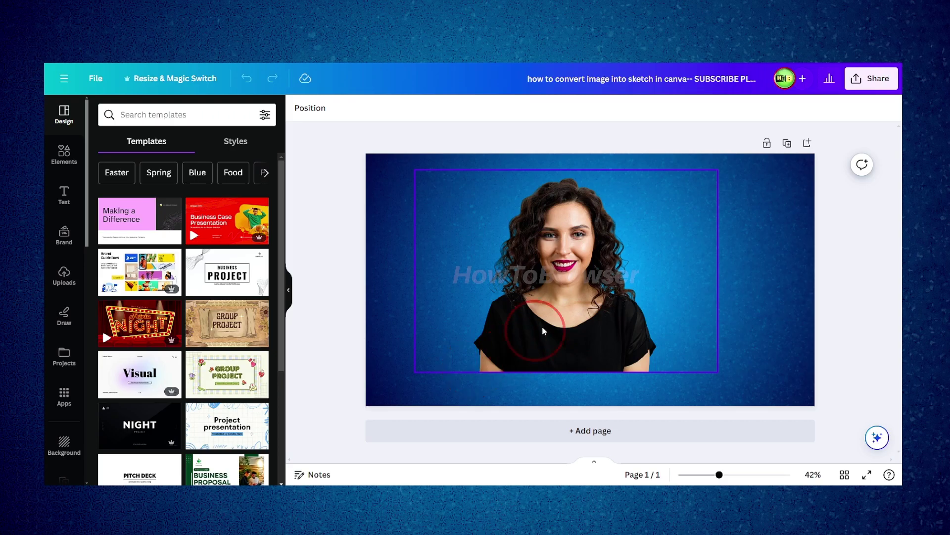
Step: Delete the oversized image that extends beyond the page and move the portrait near the page's centre
left_click_drag(584, 286, 548, 287)
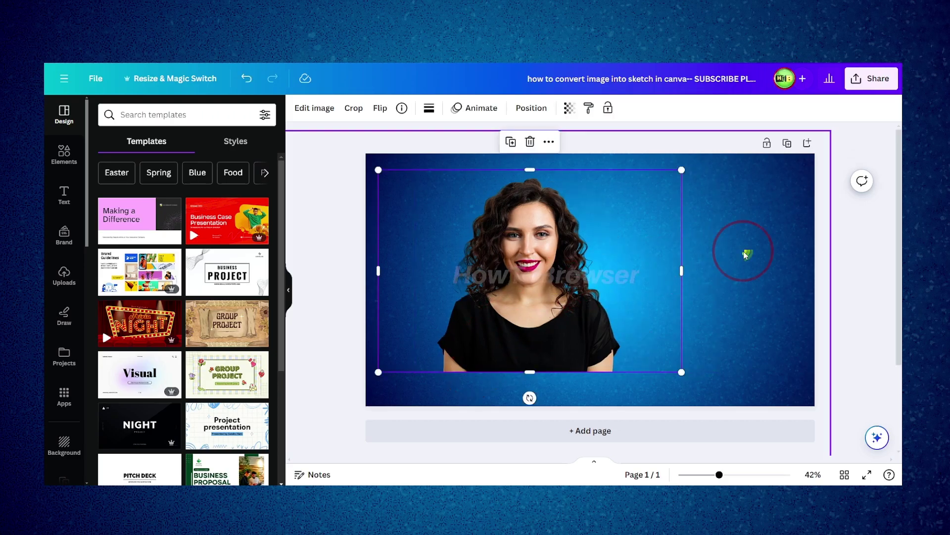
left_click(746, 254)
right_click(742, 240)
left_click(685, 192)
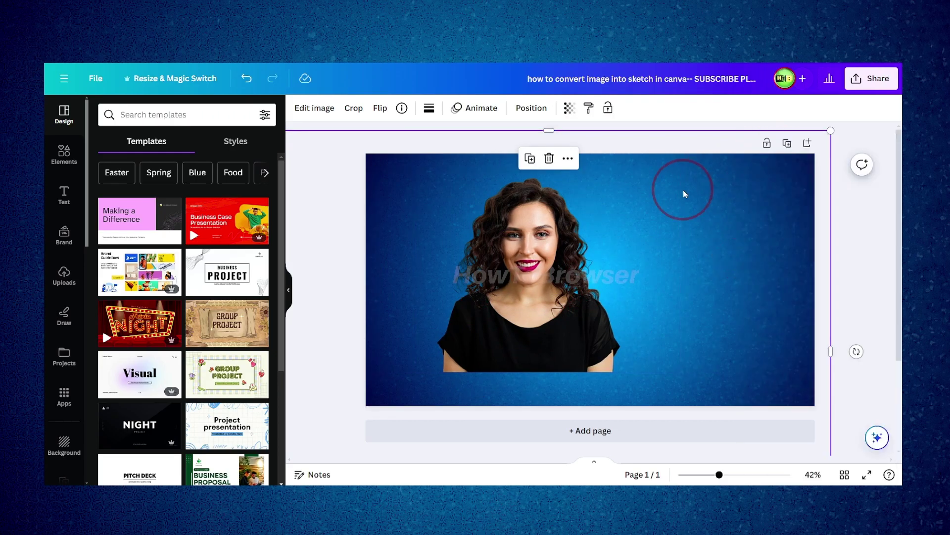
left_click(553, 155)
left_click_drag(587, 260, 654, 254)
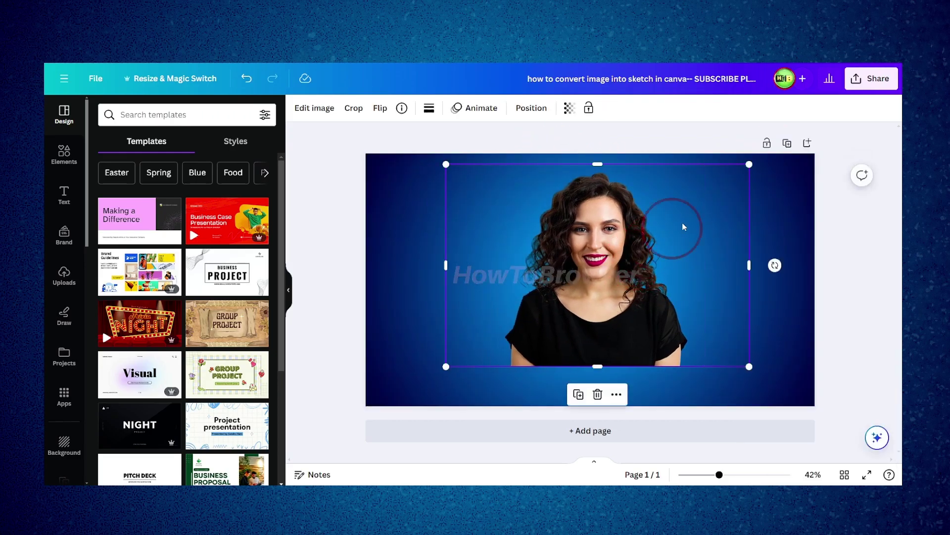
Step: Delete the page's blue background and move the portrait down to the page's lower edge
right_click(768, 208)
left_click(647, 269)
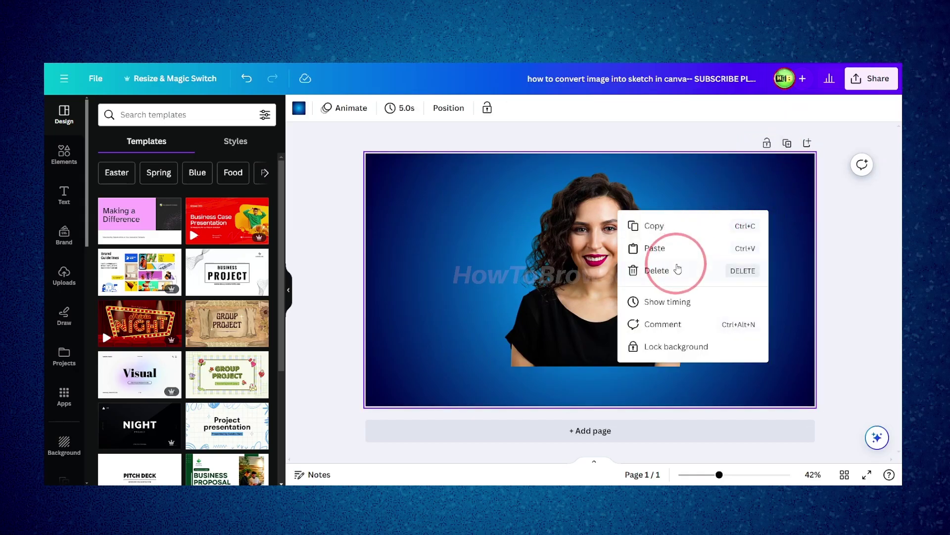
left_click_drag(612, 254, 603, 286)
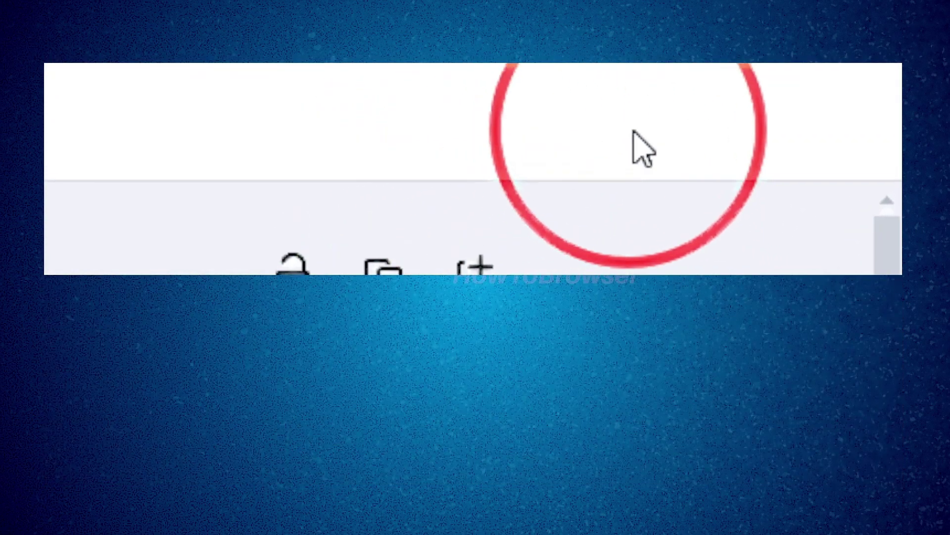
Step: Download the design as a PNG with a transparent background
left_click(724, 156)
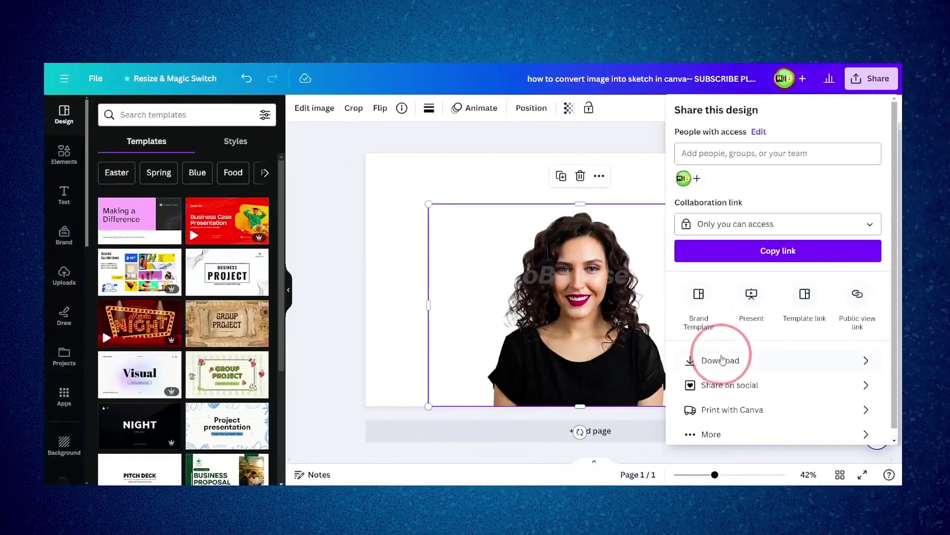
left_click(715, 360)
left_click(678, 219)
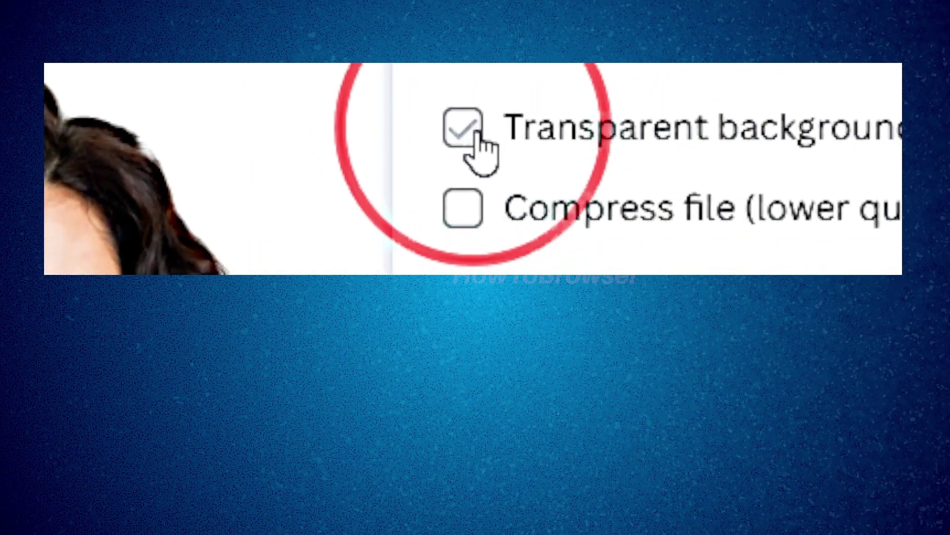
left_click(474, 134)
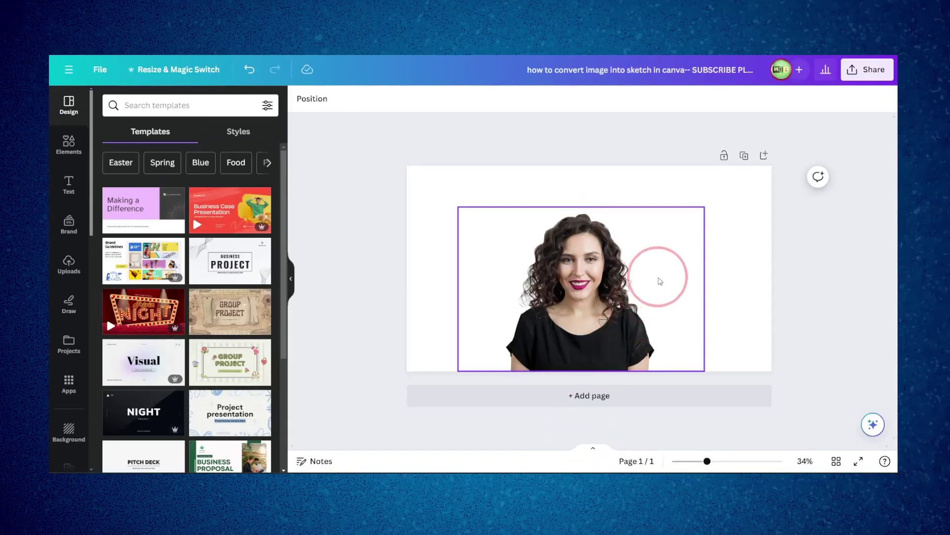
left_click(864, 69)
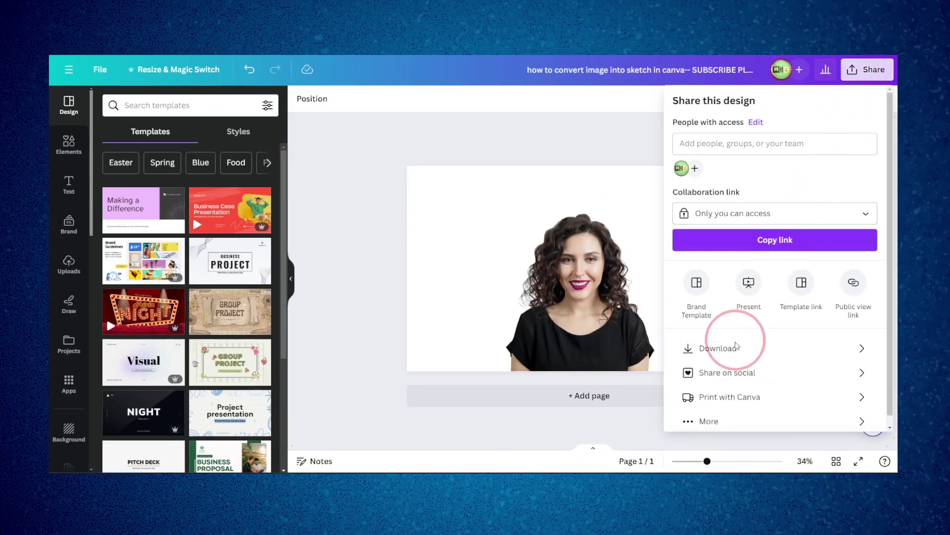
left_click(725, 348)
left_click(736, 273)
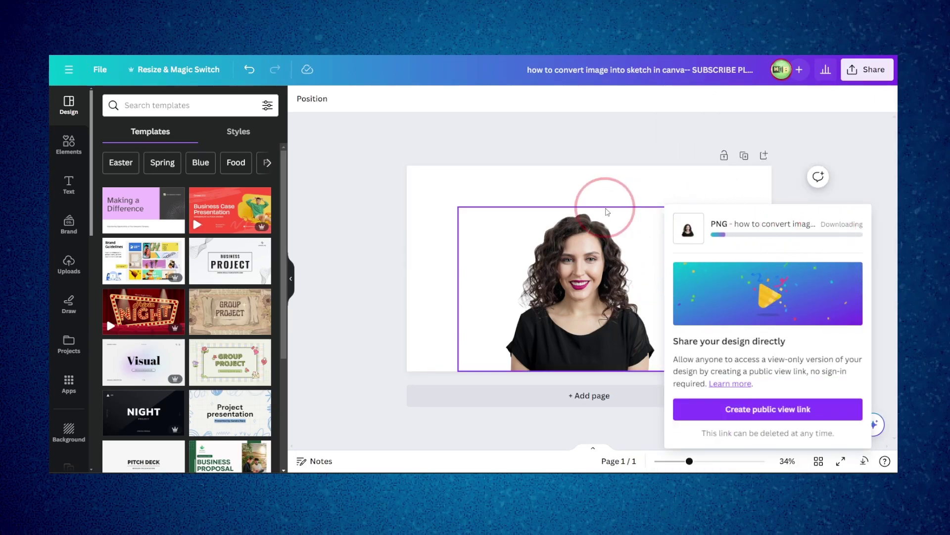
left_click(626, 201)
left_click(626, 152)
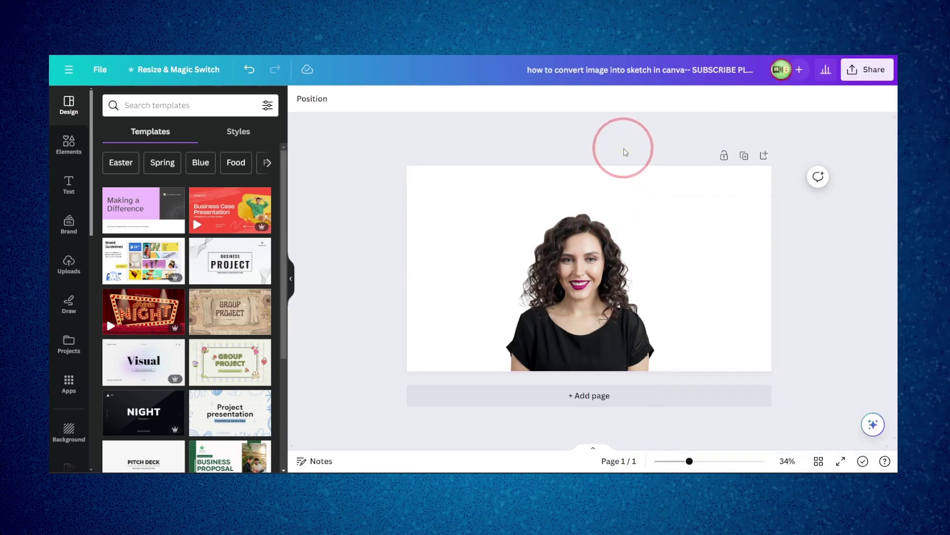
Step: Switch to PhotoMosh and load the downloaded cut-out portrait "how to convert image into sketch in canva--"
left_click(660, 56)
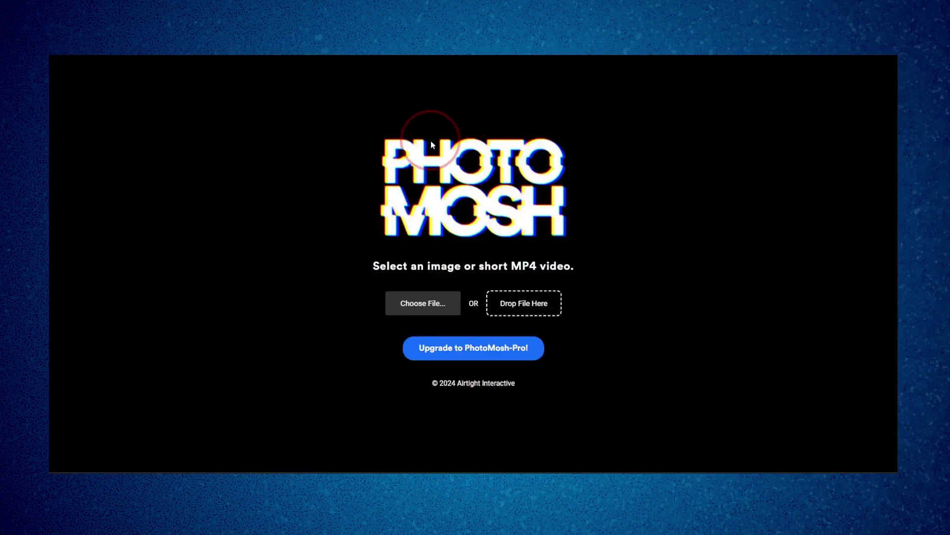
left_click(403, 303)
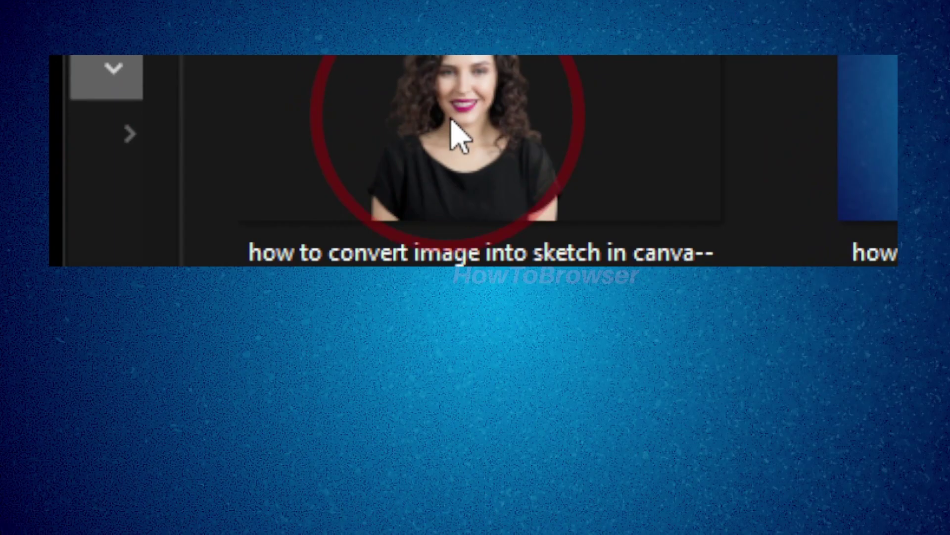
double_click(454, 129)
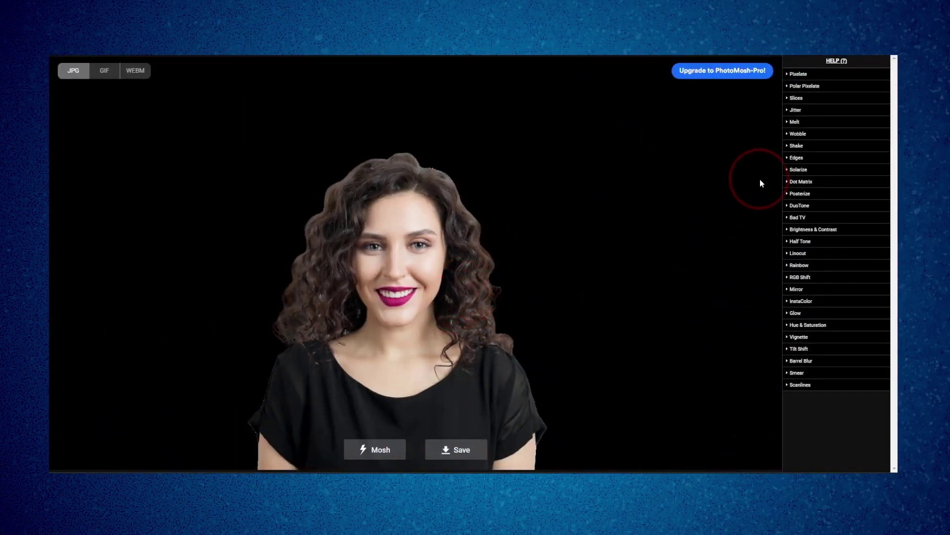
Step: Turn on the Solarize effect with power 2.16 and colorize 0.34, adjusting its brightness to give the portrait a sketch look
left_click(788, 171)
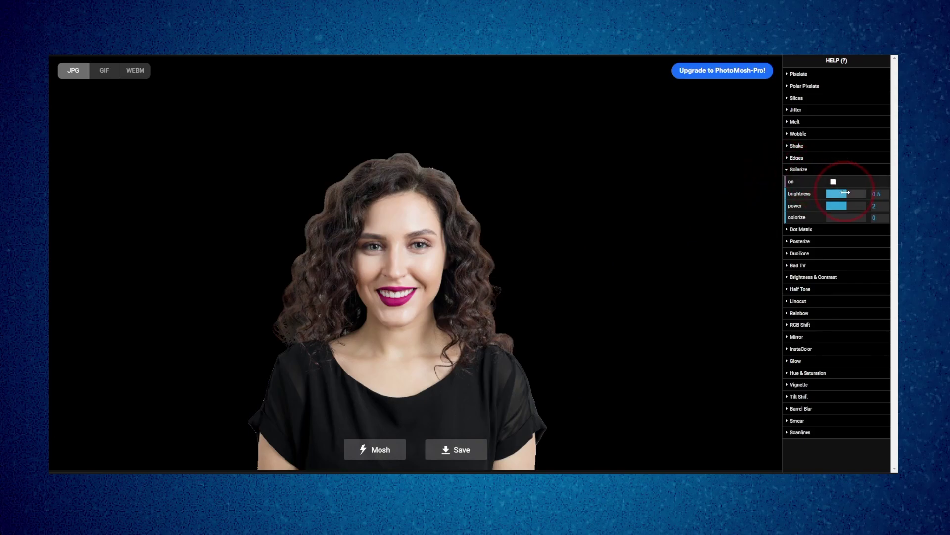
left_click(845, 193)
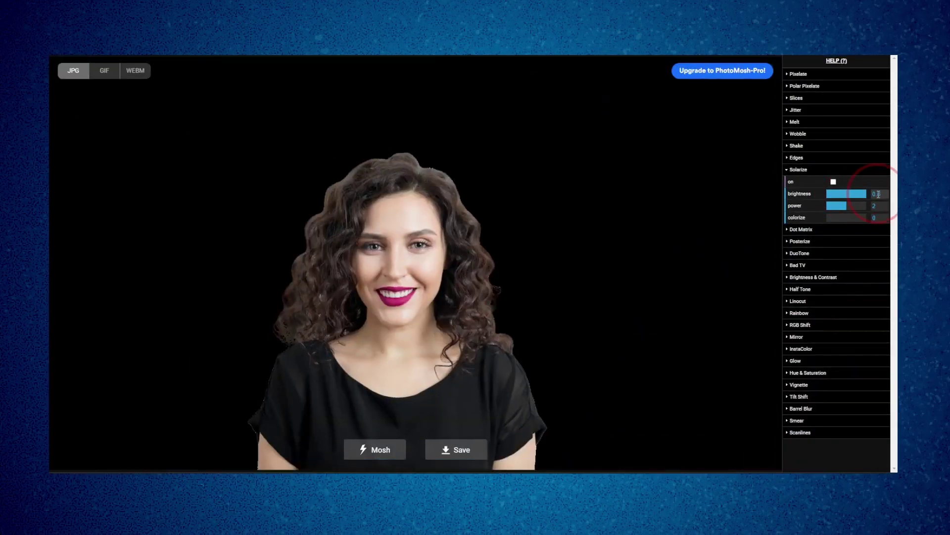
left_click_drag(878, 194, 845, 202)
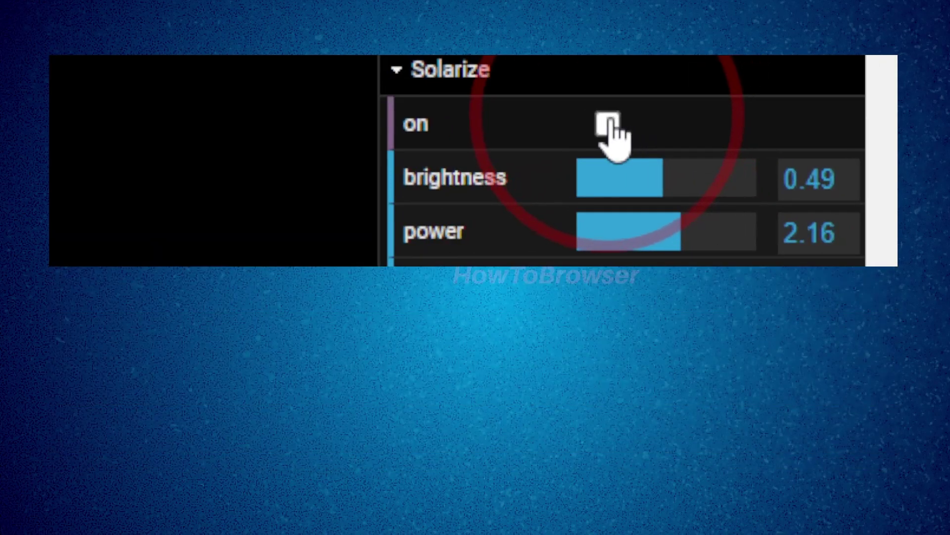
left_click(834, 182)
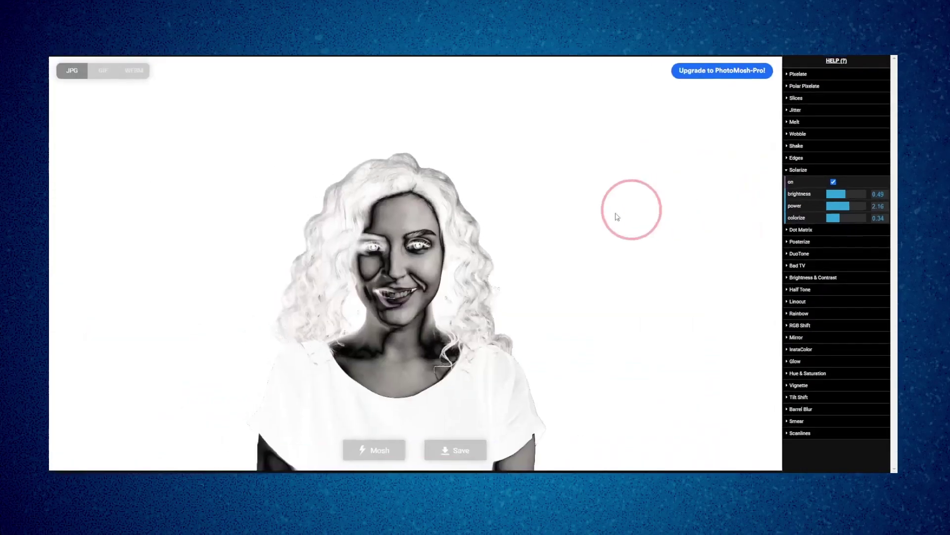
mouse_move(845, 194)
left_mouse_down()
mouse_move(829, 196)
mouse_move(837, 208)
mouse_move(826, 208)
mouse_move(870, 212)
mouse_move(768, 216)
mouse_move(881, 200)
mouse_move(588, 229)
left_mouse_up()
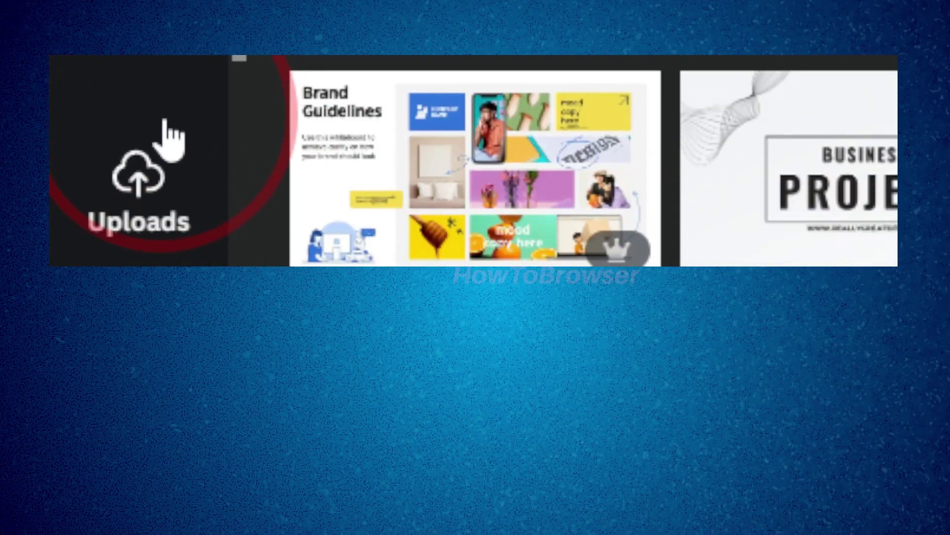
Step: Switch back to Canva, upload the sketched portrait and place it on the page beside the original photo
left_click(166, 121)
left_click(446, 79)
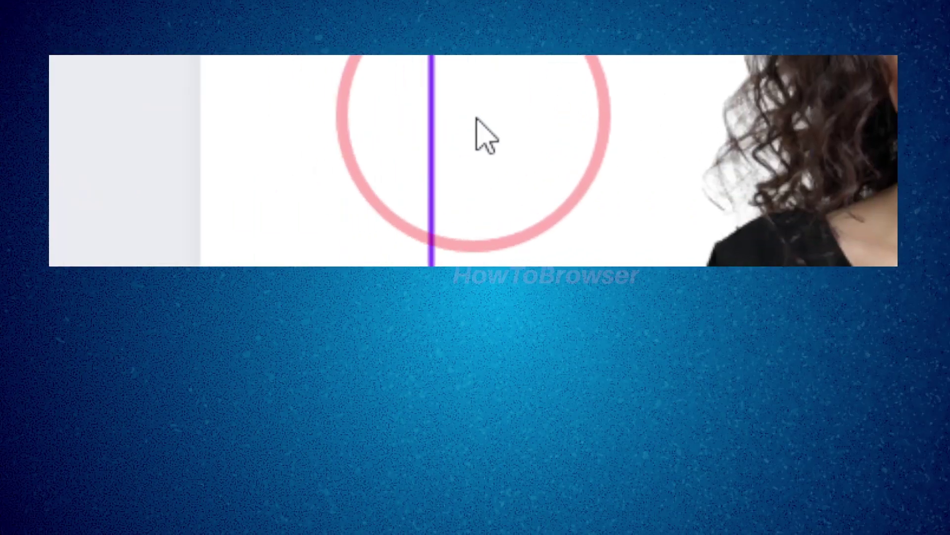
left_click(510, 290)
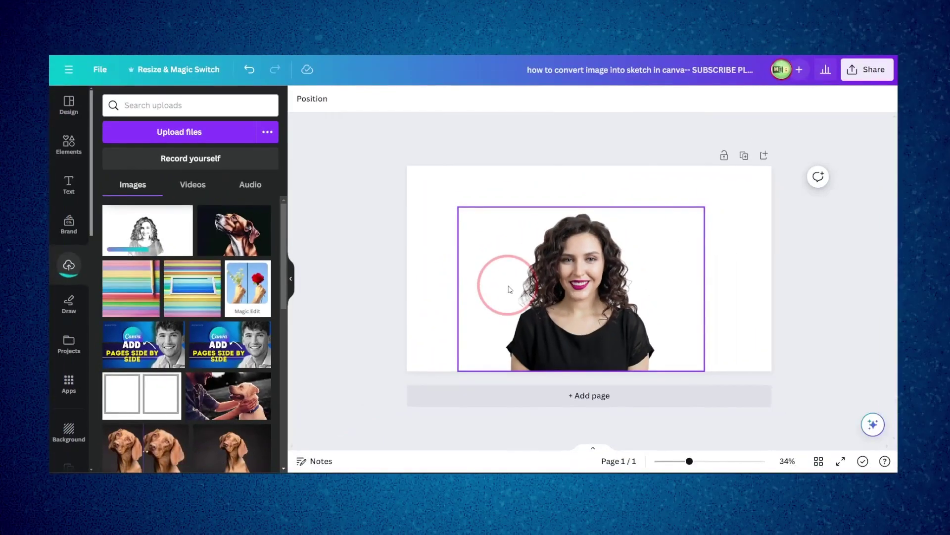
left_click(134, 232)
mouse_move(577, 298)
left_mouse_down()
mouse_move(575, 248)
mouse_move(705, 311)
left_mouse_up()
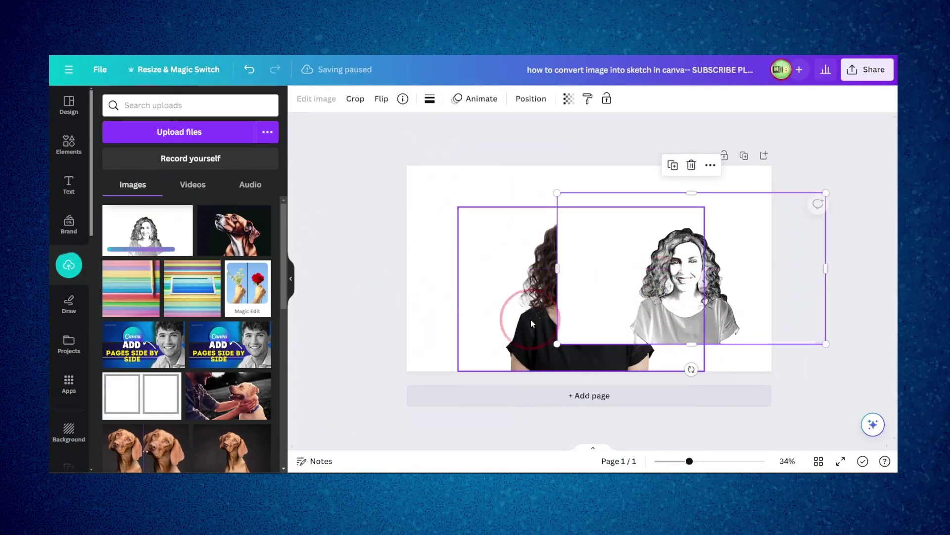
Step: Delete the original colour portrait, then enlarge the sketched portrait beyond the page edges and centre it
left_click(525, 321)
key("Delete")
left_click_drag(585, 295, 470, 260)
mouse_move(704, 308)
left_mouse_down()
mouse_move(812, 367)
mouse_move(787, 378)
mouse_move(853, 414)
left_mouse_up()
left_click_drag(705, 327, 647, 289)
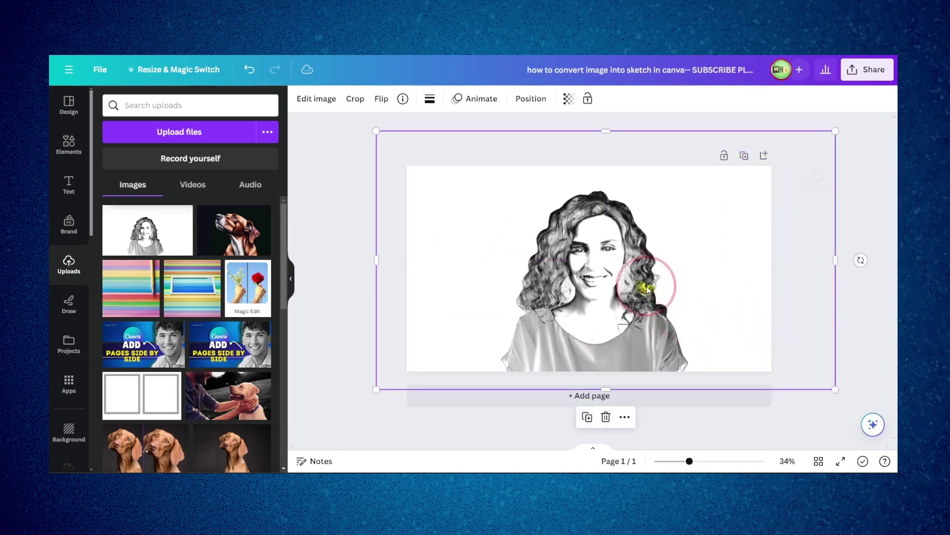
Step: Remove the background from the sketched portrait
left_click(316, 98)
scroll(193, 267, "down", 2)
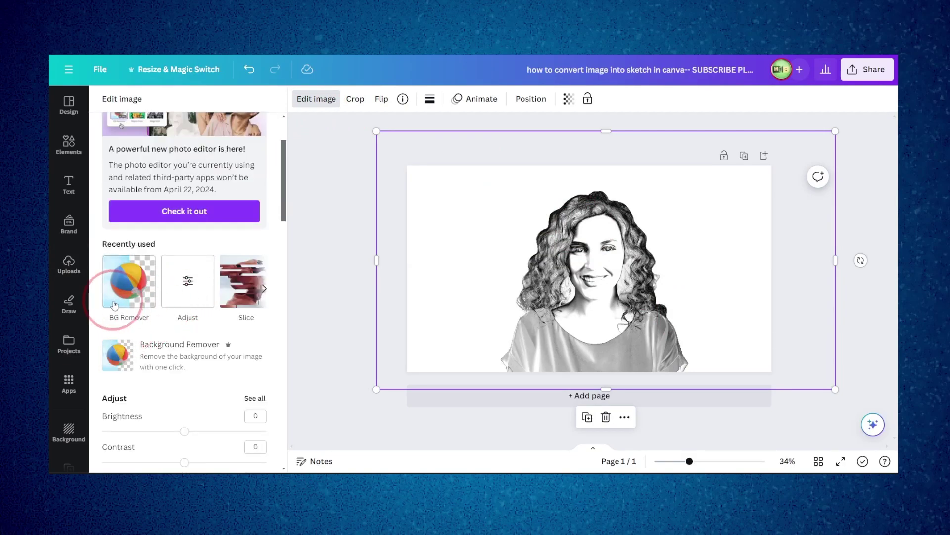
left_click(124, 290)
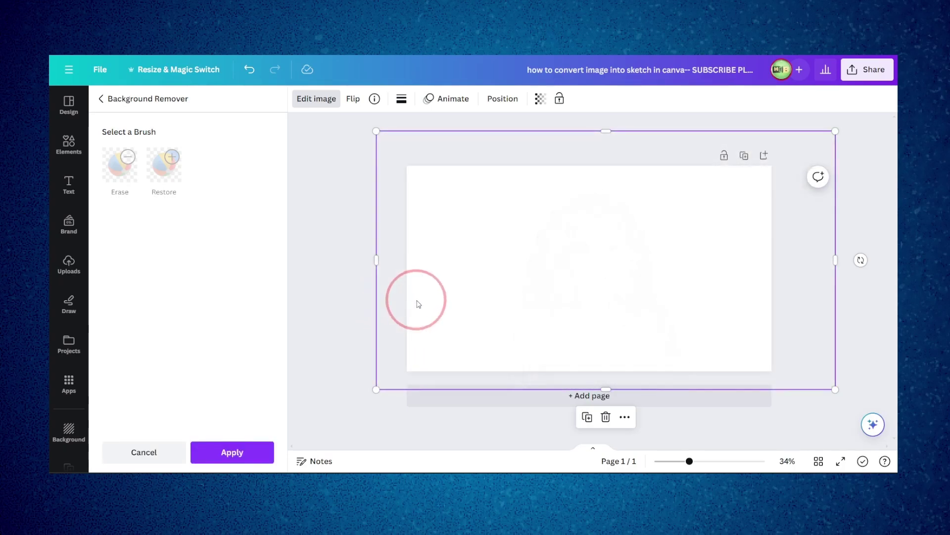
left_click(218, 447)
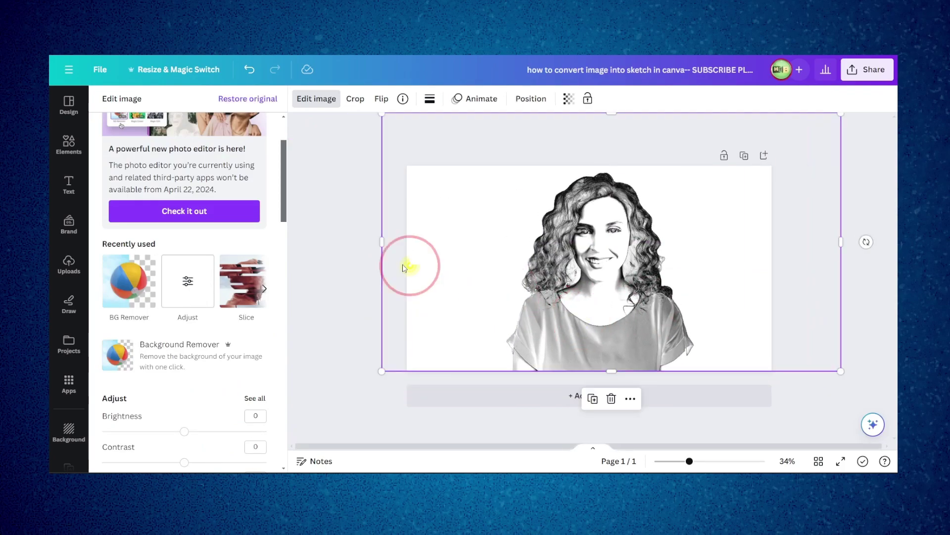
Step: Crop the empty areas from both sides of the sketched portrait and shift it slightly on the page
left_click_drag(378, 240, 498, 240)
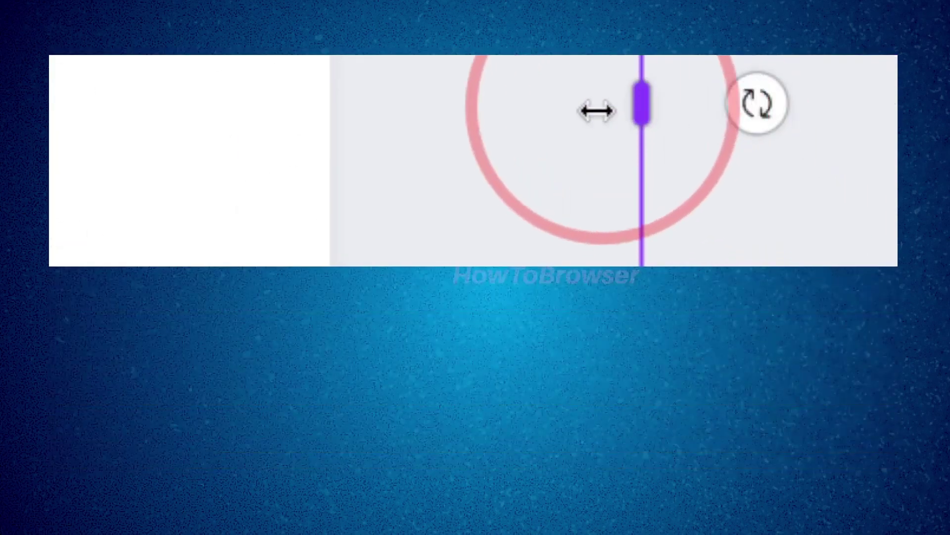
left_click_drag(812, 230, 626, 230)
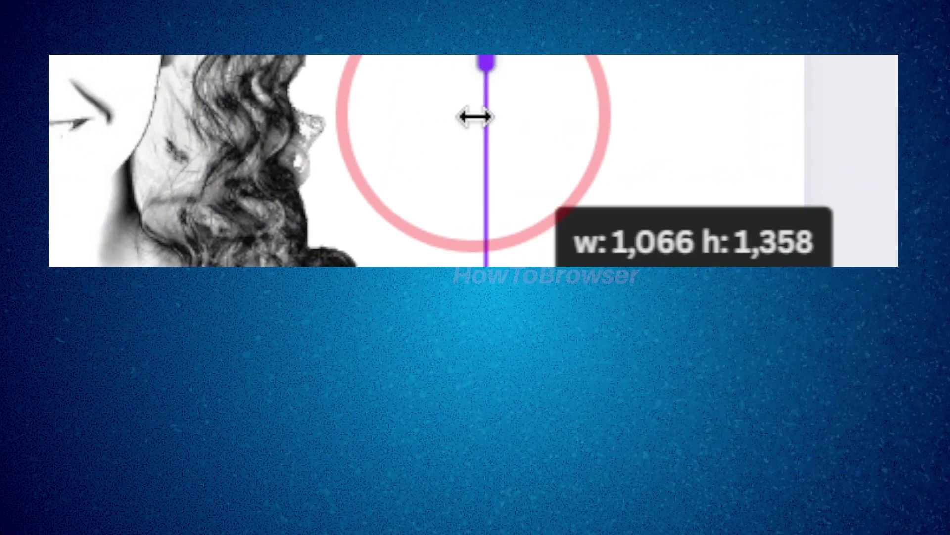
left_click_drag(475, 117, 448, 118)
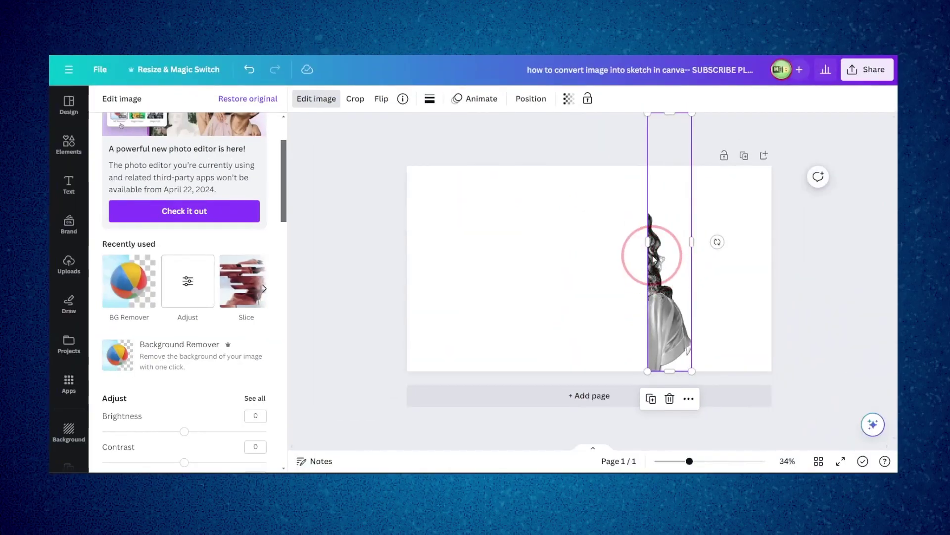
left_click_drag(651, 254, 503, 243)
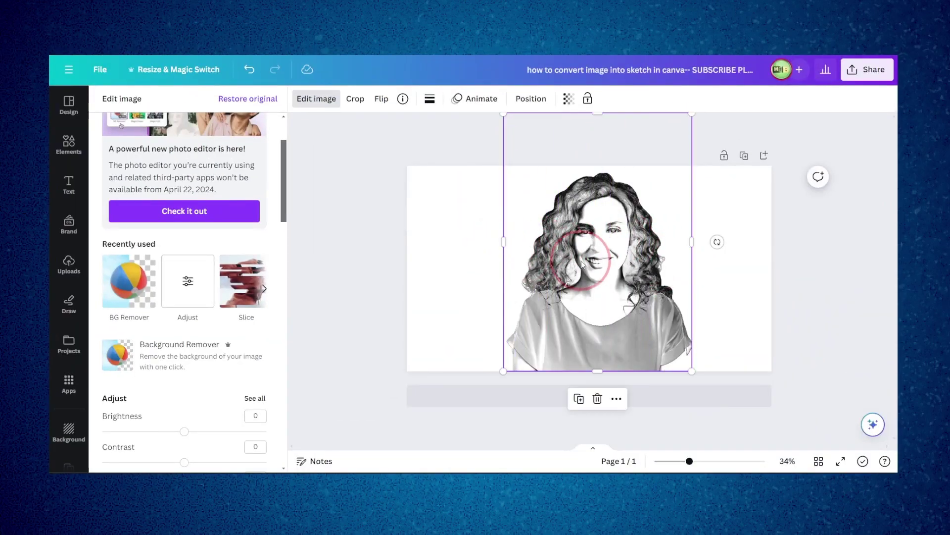
left_click_drag(588, 256, 574, 256)
right_click(573, 253)
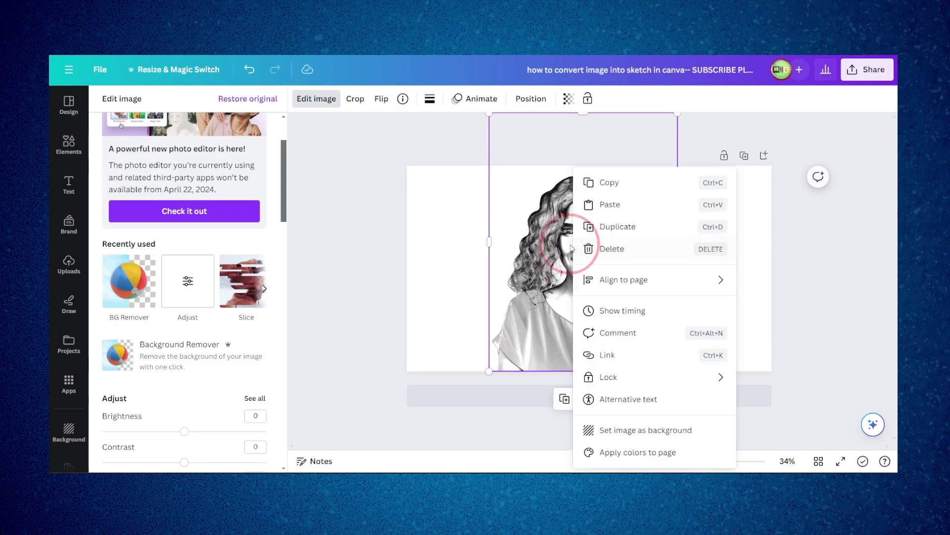
left_click(561, 239)
Step: Select the page background and open its colour options
left_click(439, 225)
right_click(440, 226)
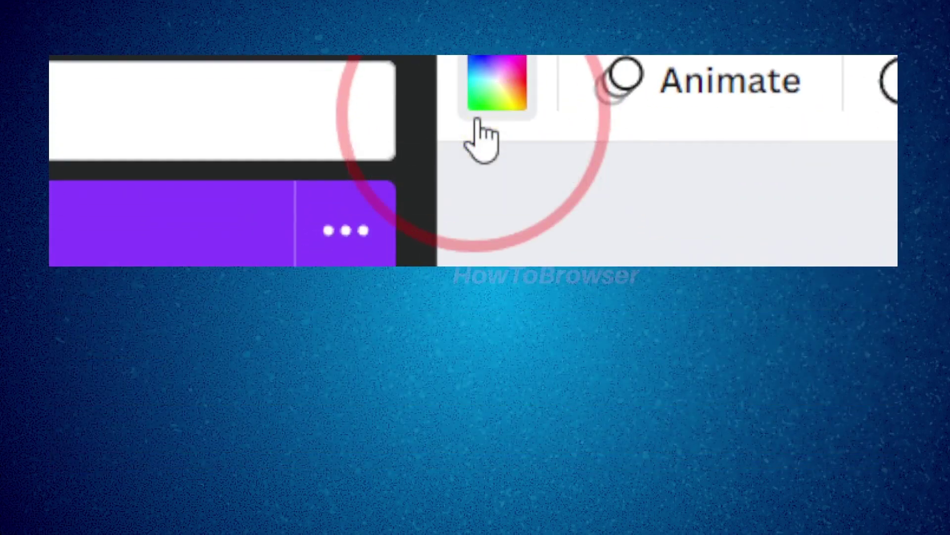
left_click(477, 122)
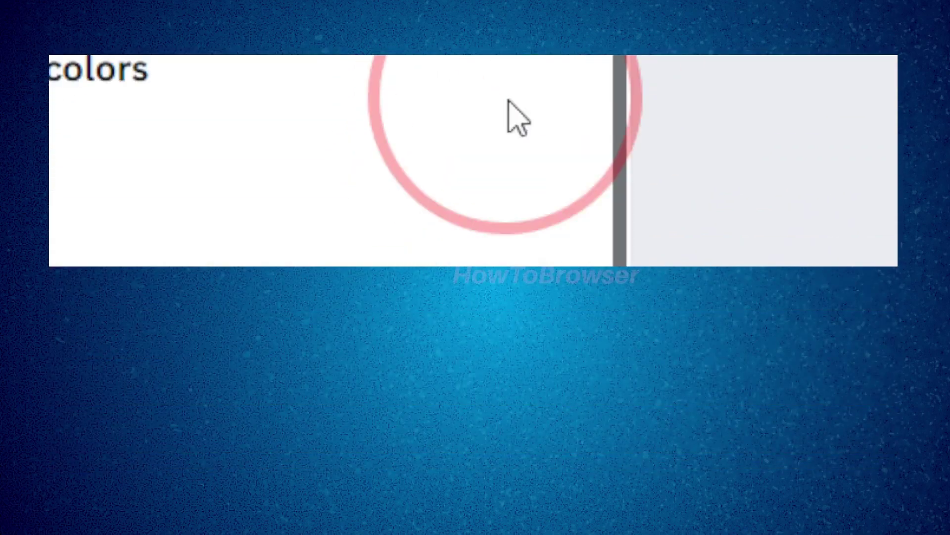
left_click(476, 125)
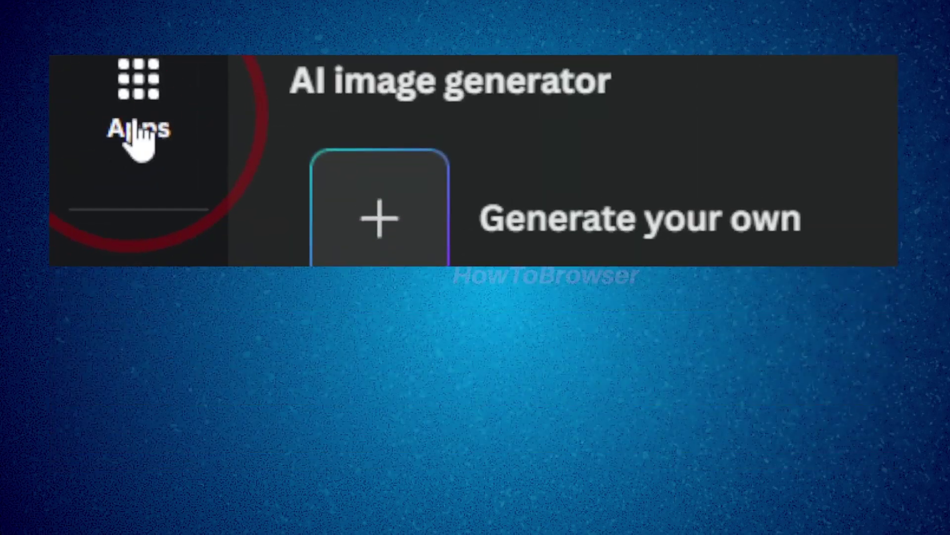
Step: Search the Canva apps for photostylist and open the Photostylist app
left_click(70, 390)
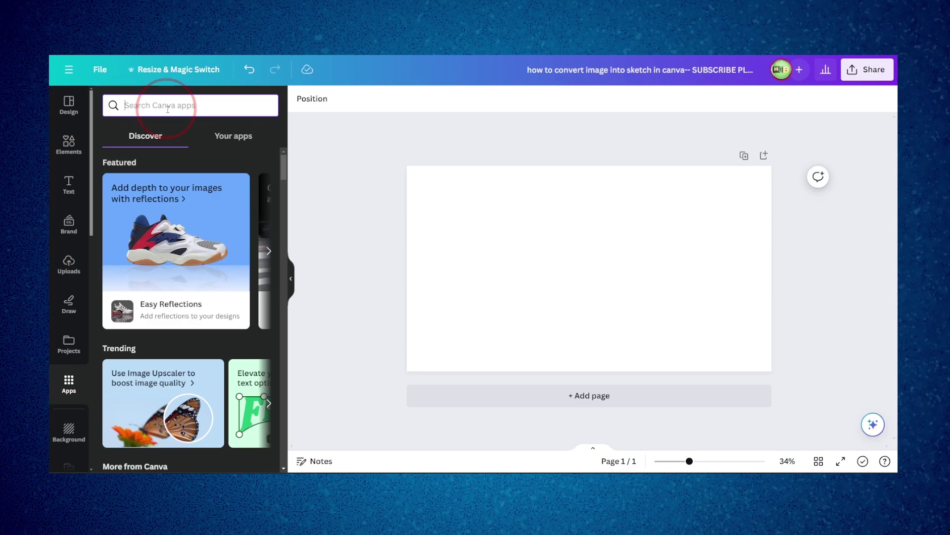
type("hotos")
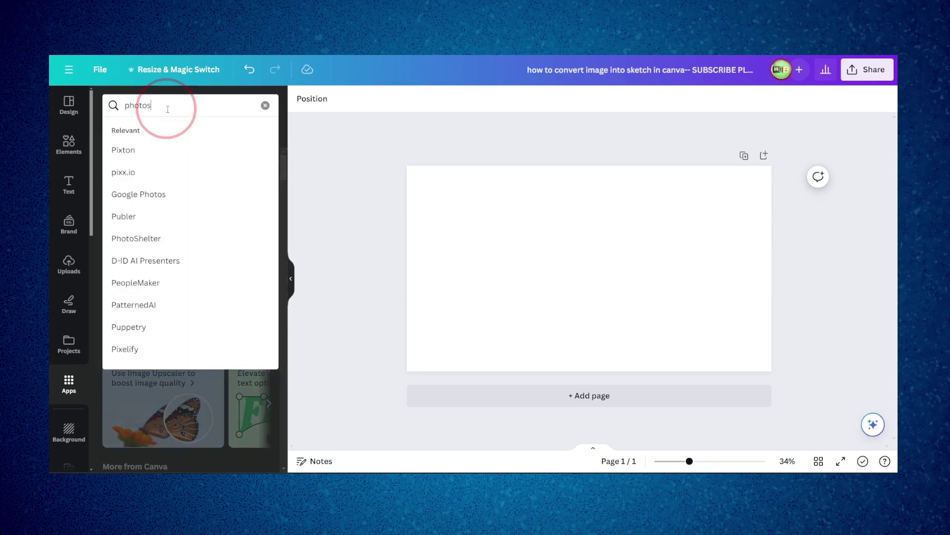
type("tylis")
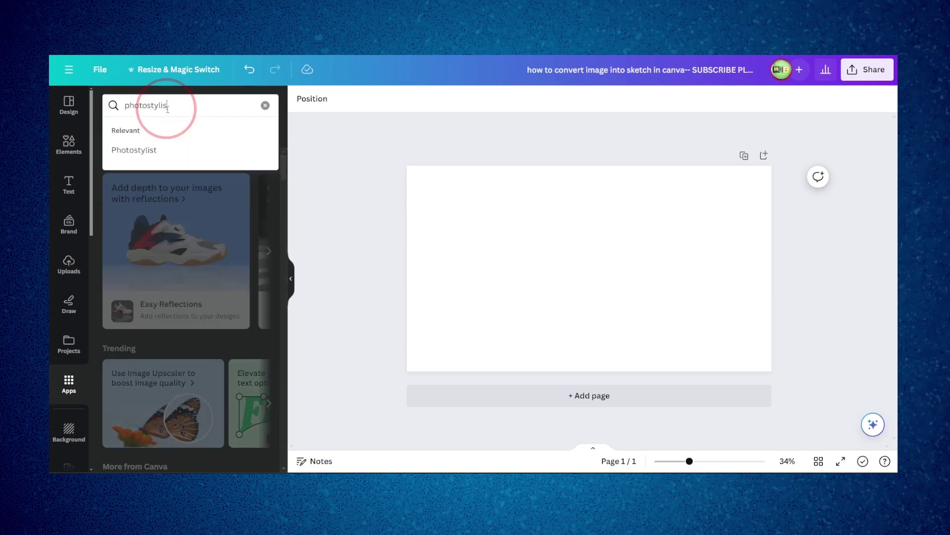
type("t")
key("Return")
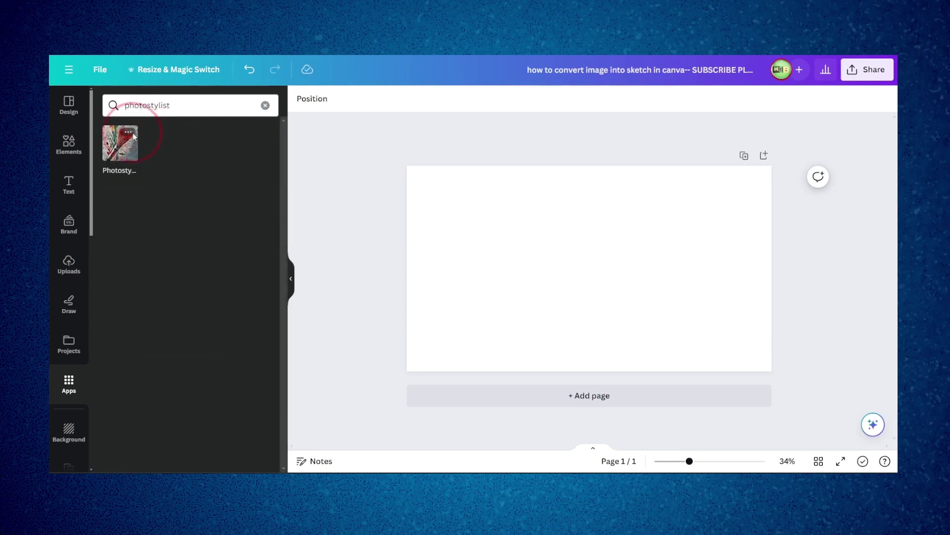
left_click(120, 145)
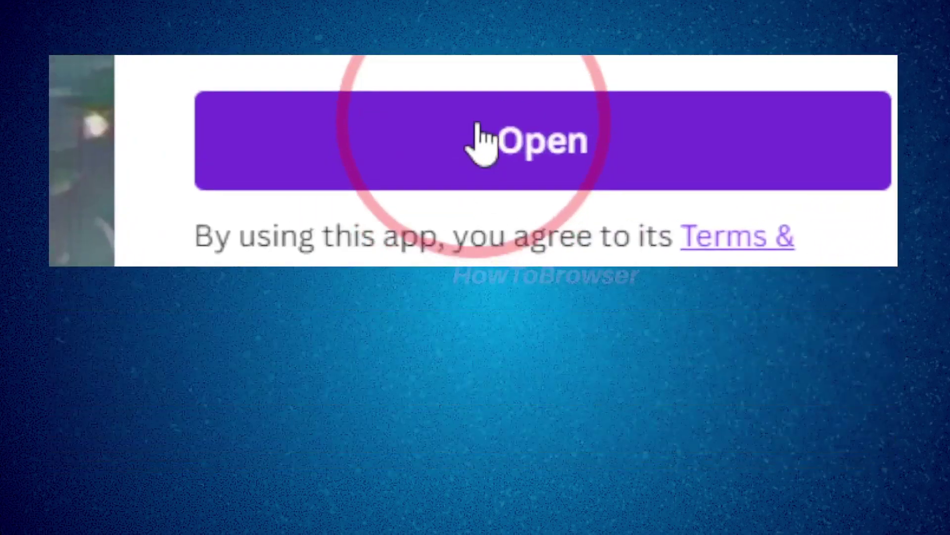
left_click(478, 127)
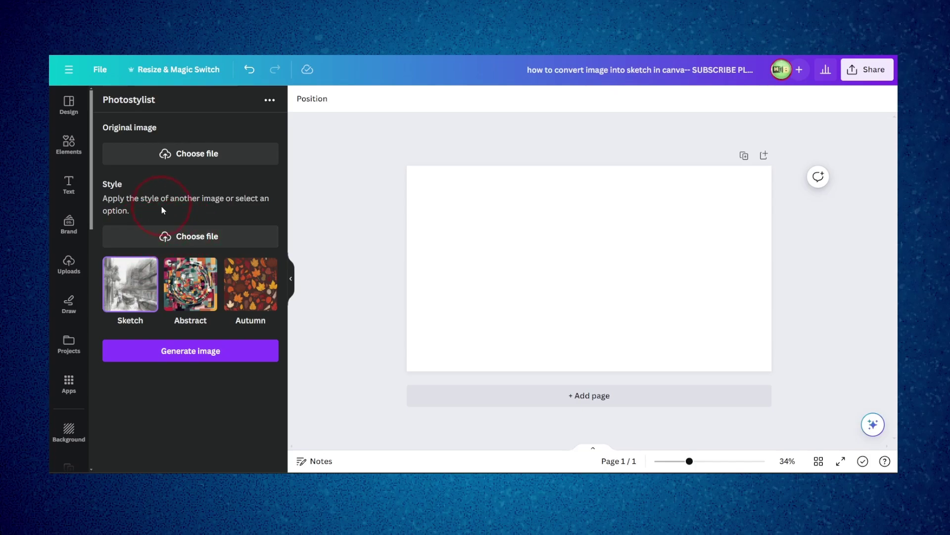
Step: Load the cut-out colour portrait as Photostylist's original image and generate it in the Sketch style
key("super")
left_click(174, 131)
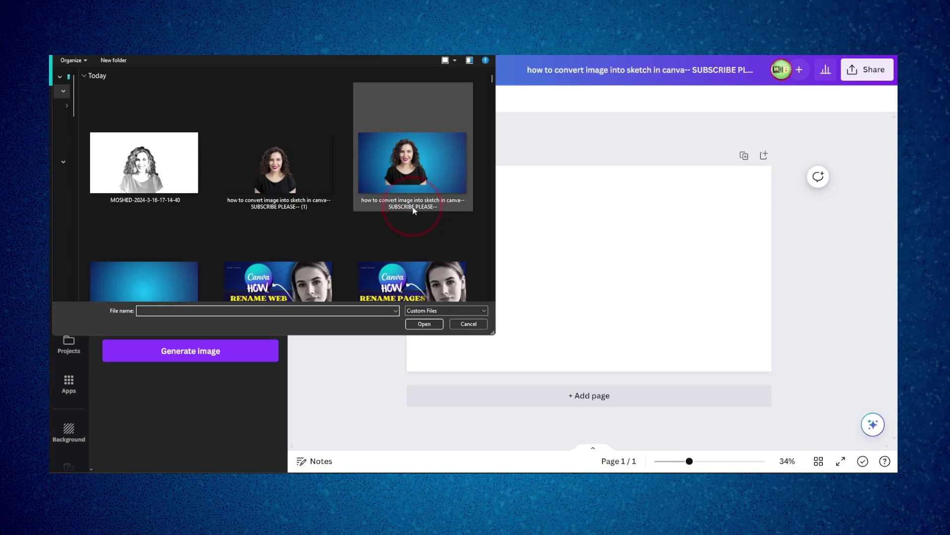
double_click(322, 179)
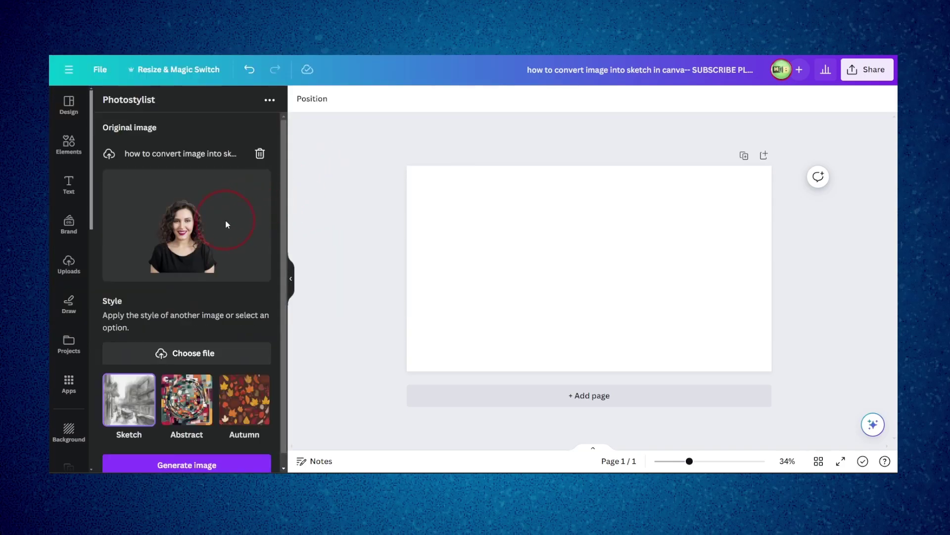
scroll(238, 221, "down", 1)
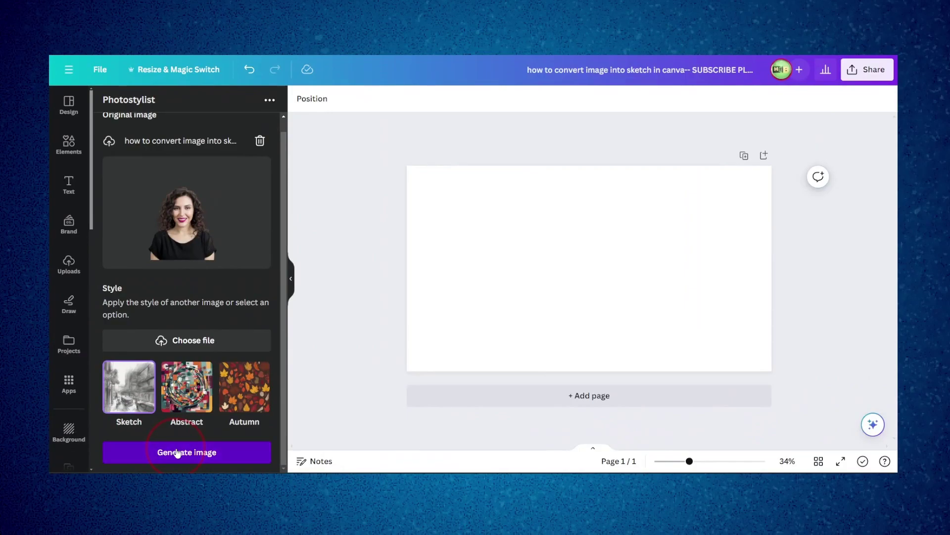
left_click(177, 452)
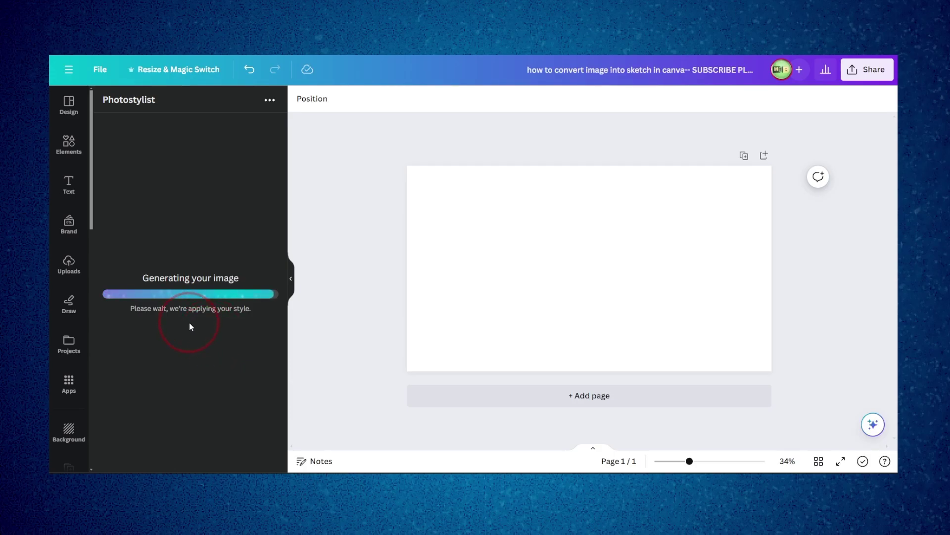
Step: Enlarge the generated sketch beyond the page edges and centre the portrait on the page
left_click_drag(588, 262, 512, 231)
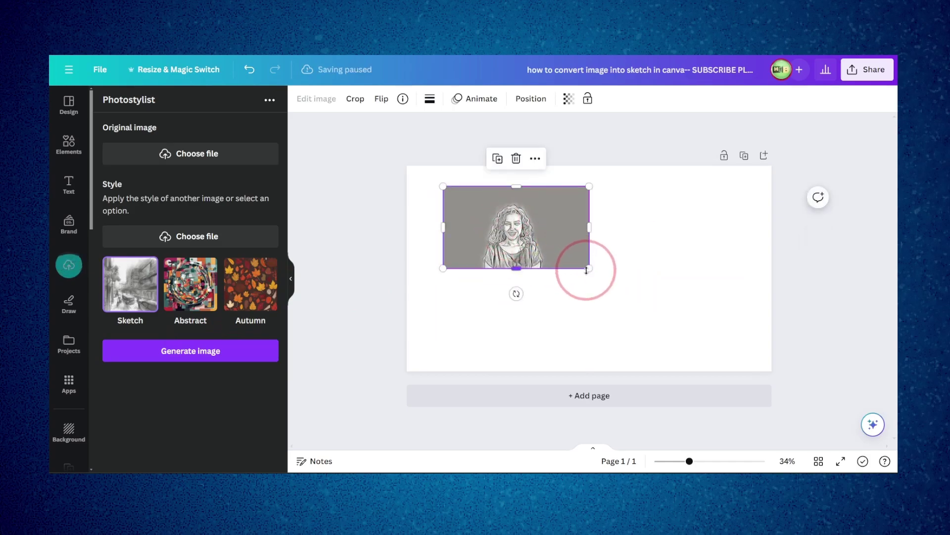
left_click_drag(590, 267, 861, 419)
left_click_drag(730, 329, 677, 276)
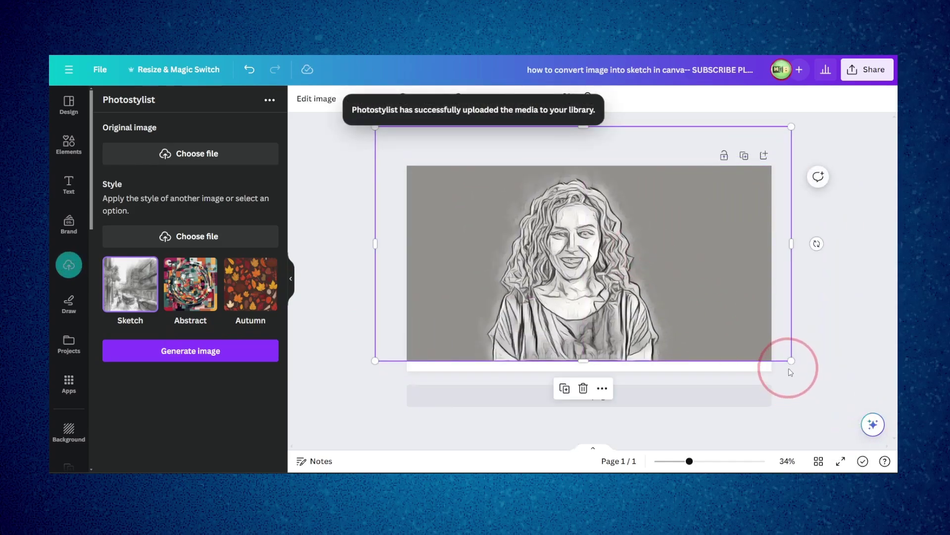
left_click_drag(791, 362, 910, 428)
mouse_move(633, 312)
left_mouse_down()
mouse_move(605, 300)
mouse_move(591, 277)
mouse_move(597, 290)
left_mouse_up()
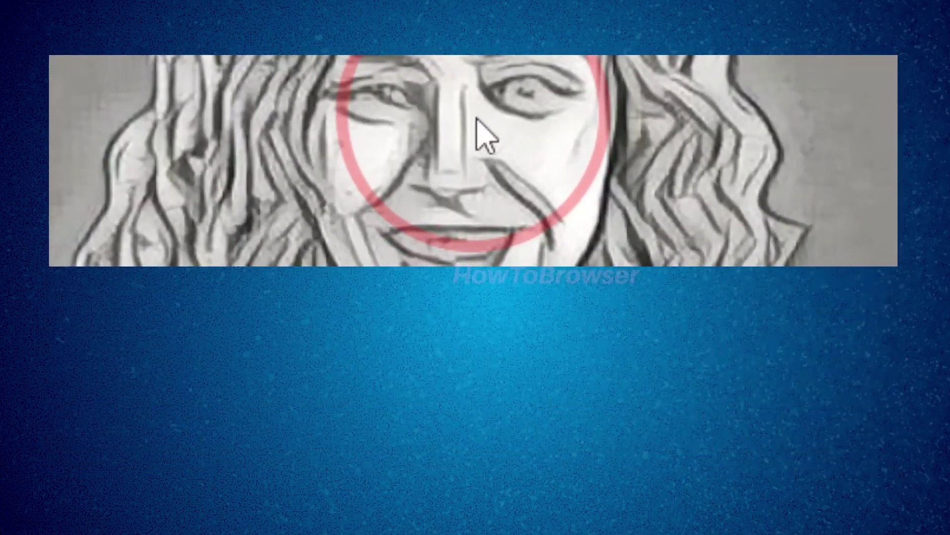
Step: Remove the background from the generated sketch, apply the result and dismiss the new photo editor notice
left_click(533, 131)
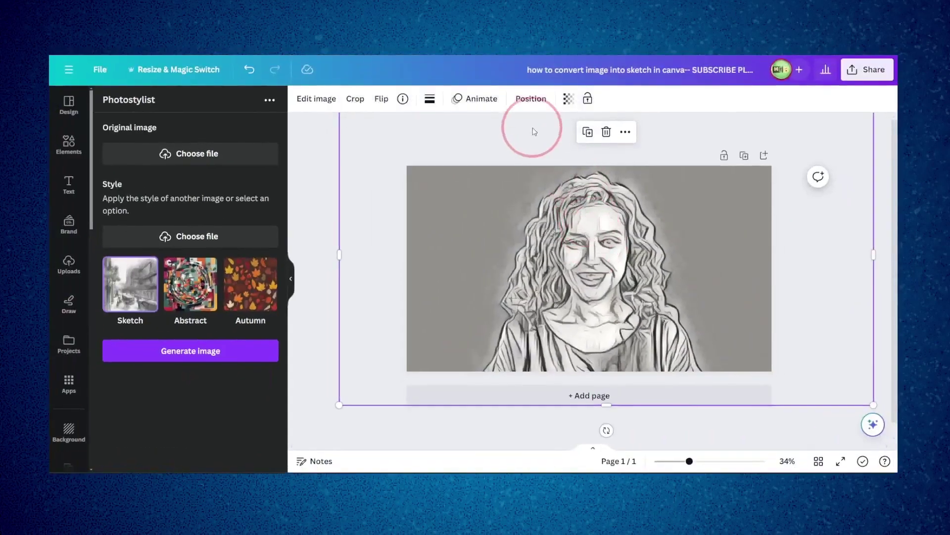
left_click(338, 101)
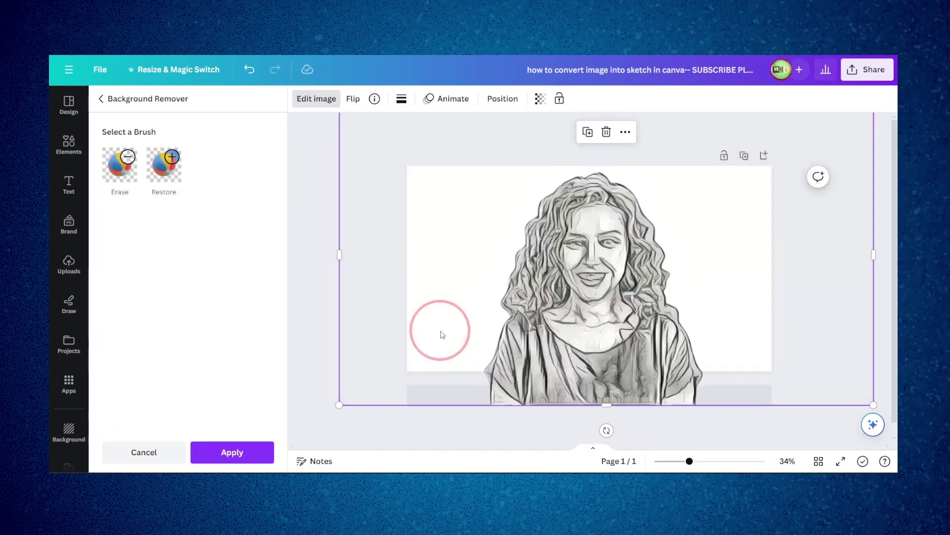
left_click(220, 452)
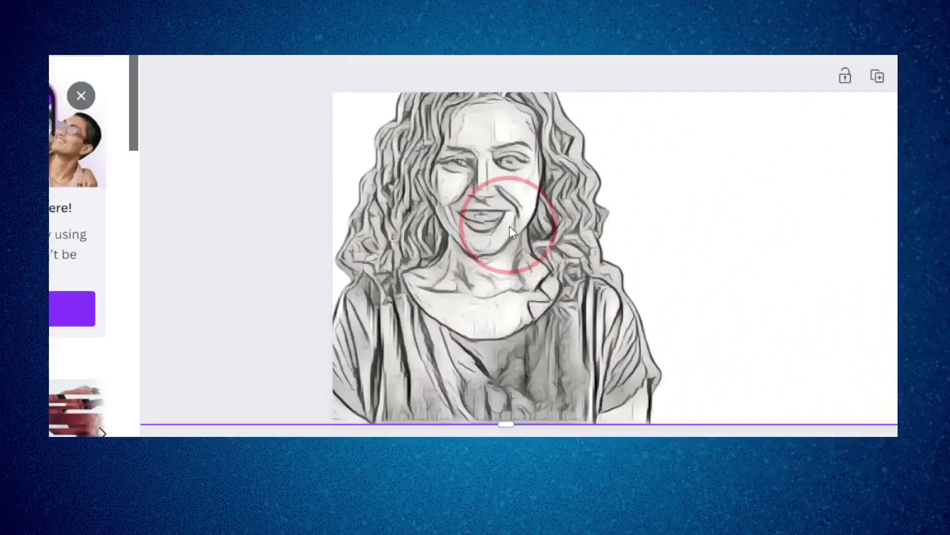
left_click(81, 95)
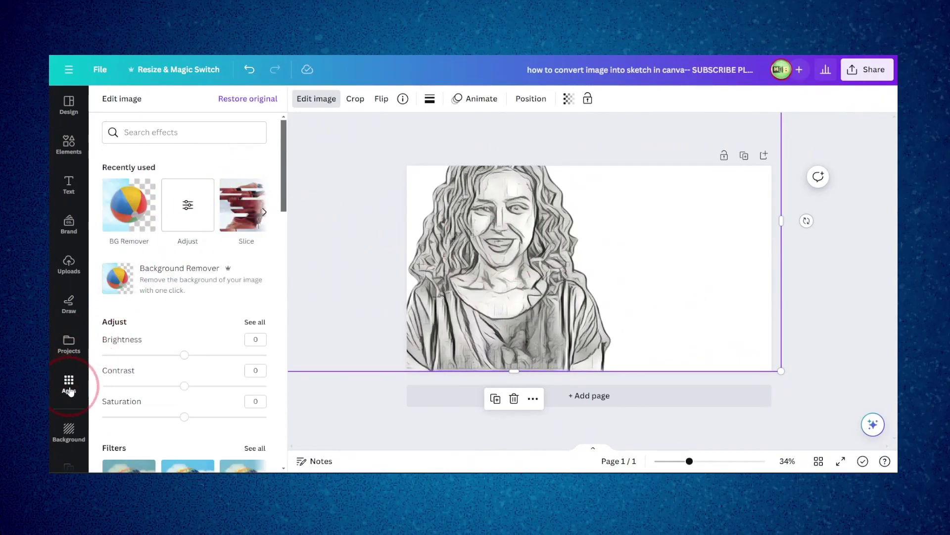
Step: Reopen Photostylist, load the cut-out colour portrait again and generate it in the Abstract style
left_click(69, 384)
left_click(122, 155)
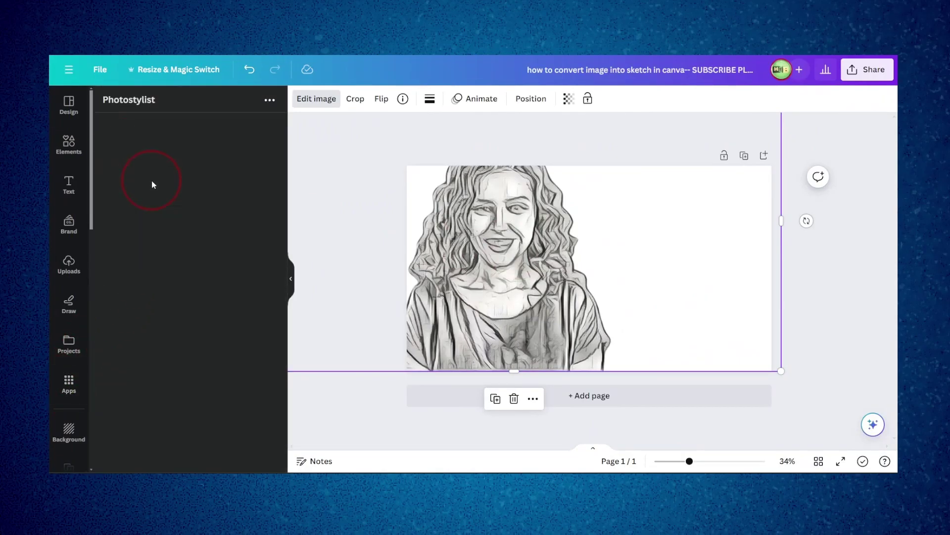
left_click(213, 156)
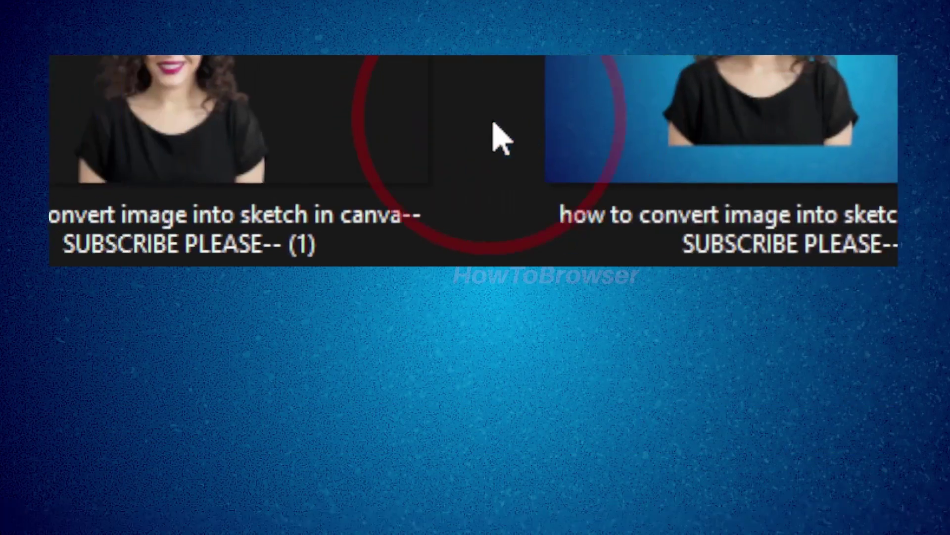
double_click(238, 114)
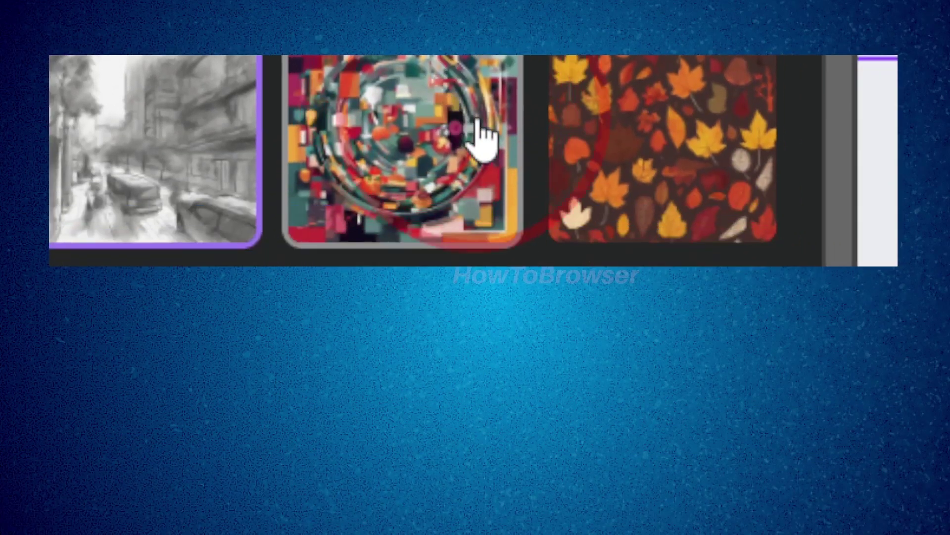
left_click(477, 130)
left_click(477, 159)
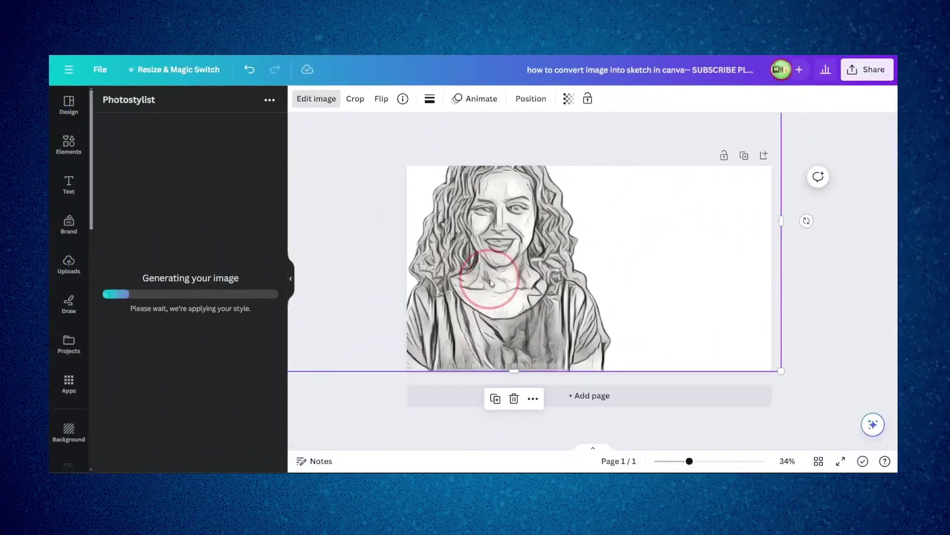
Step: Shrink the sketched portrait and place it in the page's upper-left corner
mouse_move(753, 354)
left_mouse_down()
mouse_move(545, 227)
mouse_move(579, 297)
mouse_move(688, 375)
left_mouse_up()
mouse_move(626, 344)
left_mouse_down()
mouse_move(422, 238)
mouse_move(498, 238)
mouse_move(639, 318)
mouse_move(564, 269)
left_mouse_up()
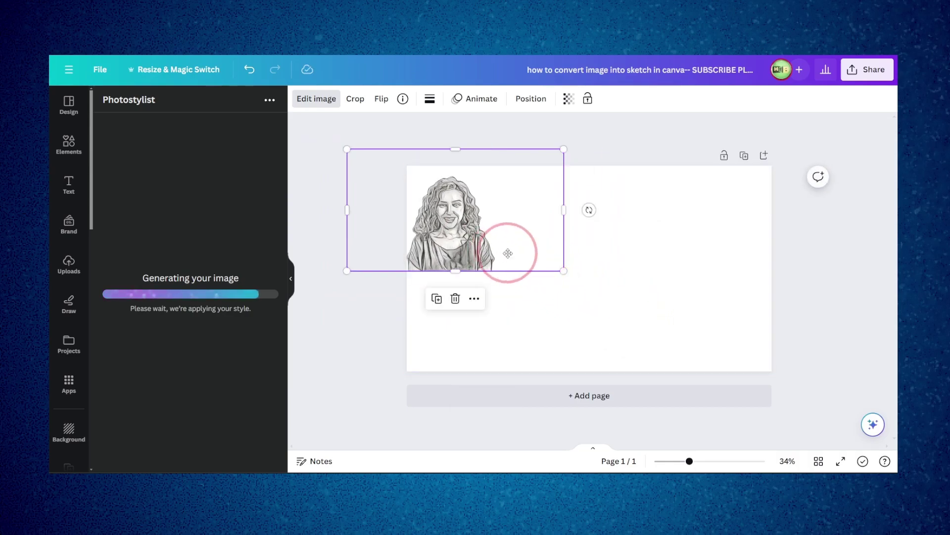
left_click_drag(509, 252, 522, 249)
Step: Enlarge the generated abstract portrait to cover the page and position the figure near the centre
left_click_drag(602, 284, 513, 244)
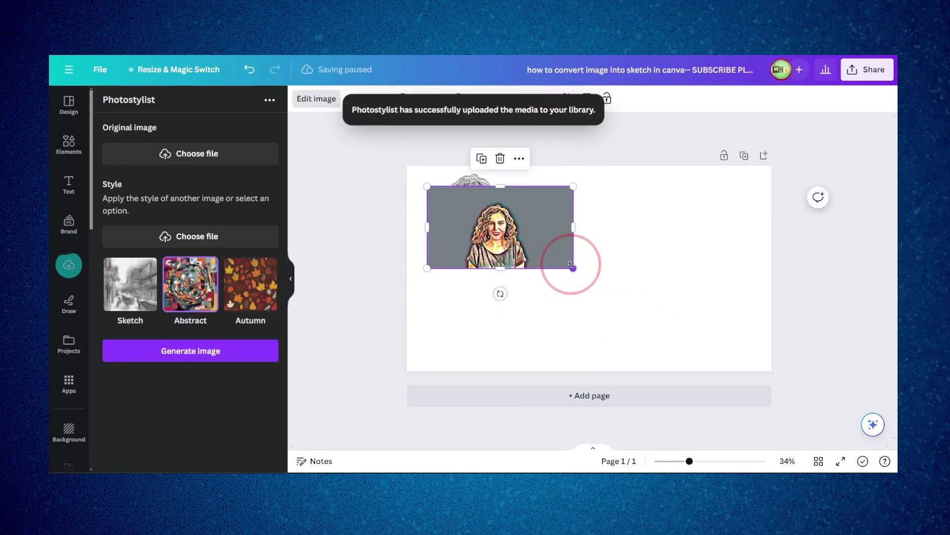
left_click_drag(573, 268, 833, 414)
left_click_drag(674, 287, 654, 255)
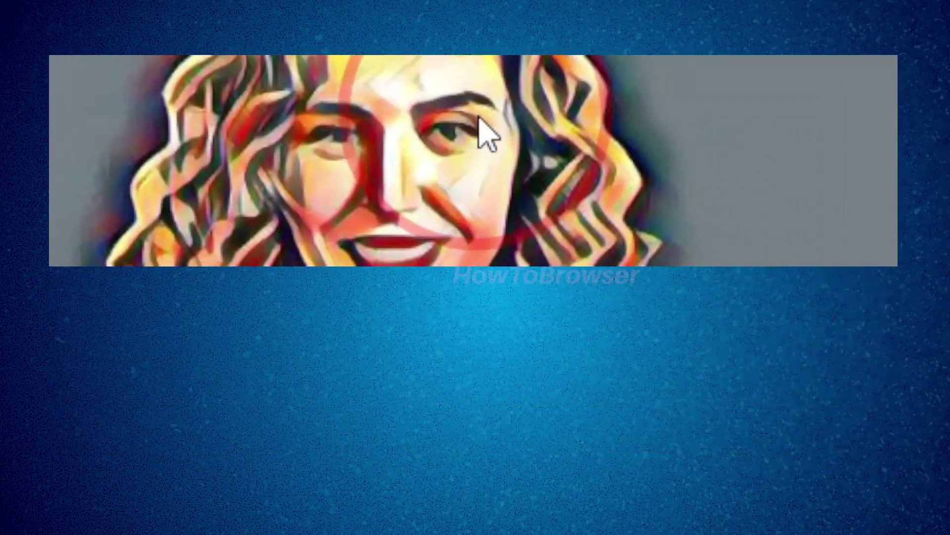
Step: Remove the abstract portrait's background, shrink the cut-out and place it beside the sketched portrait
left_click(512, 180)
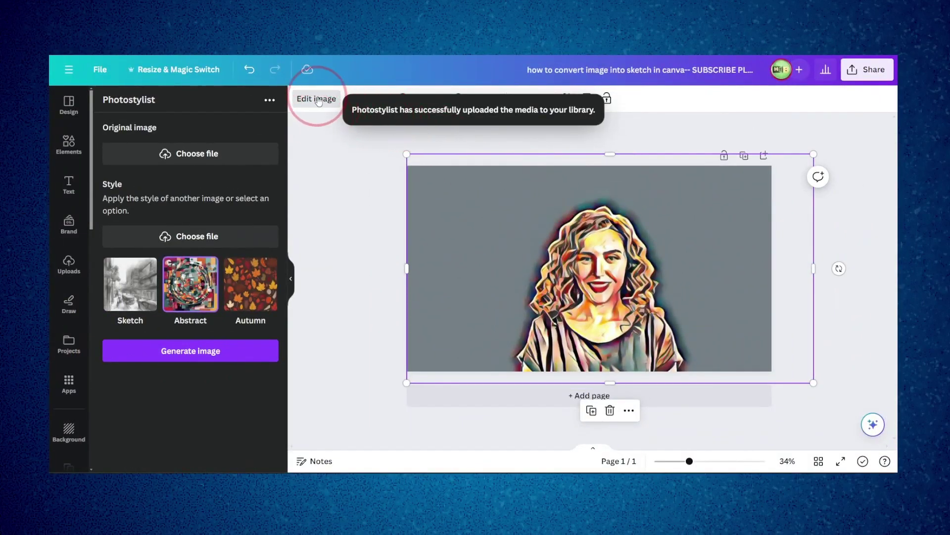
left_click(317, 104)
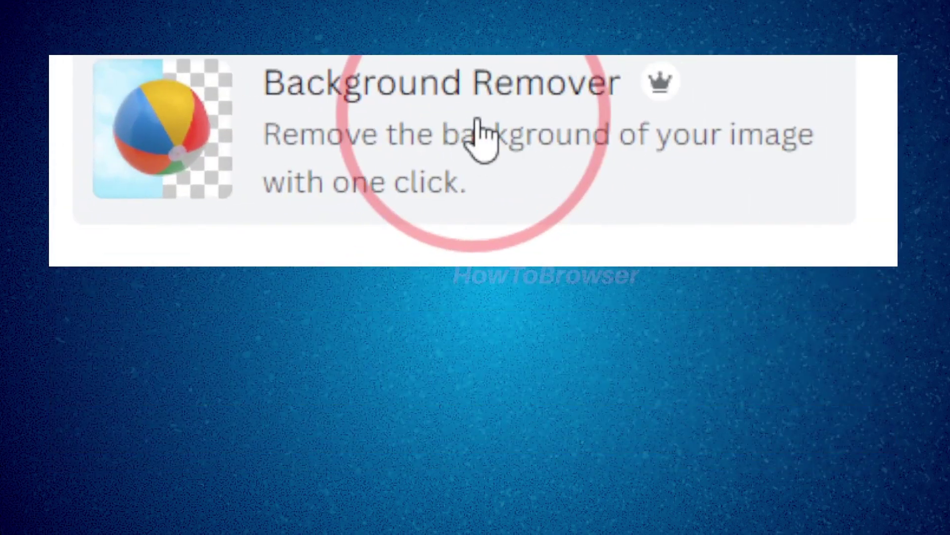
left_click(197, 280)
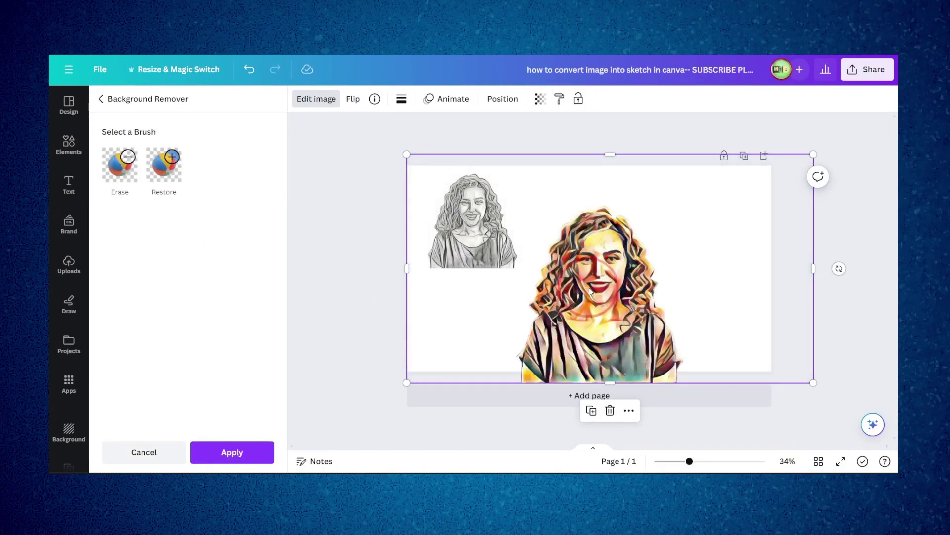
left_click_drag(813, 382, 581, 233)
left_click_drag(713, 273, 653, 246)
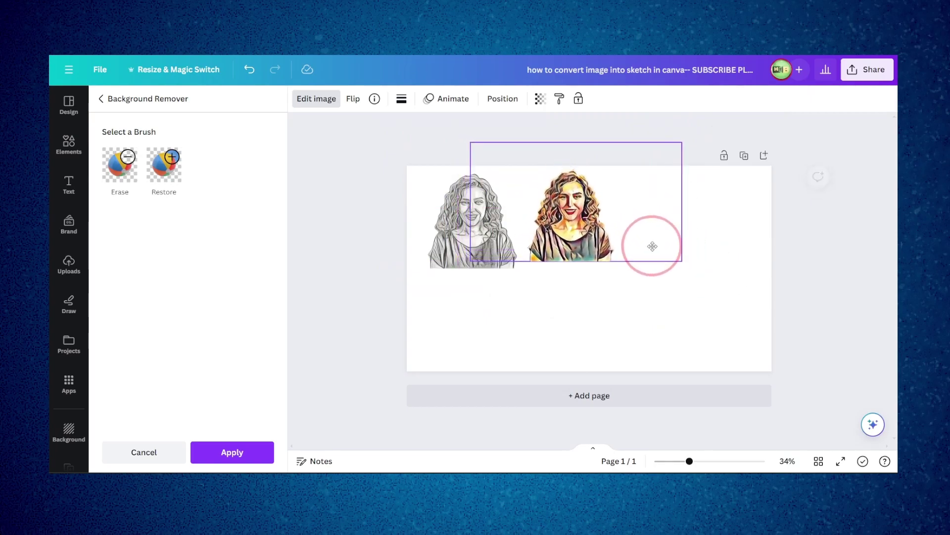
Step: Search the photo elements for "portrait" and add the laughing man in a white shirt on a blue background
left_click(77, 144)
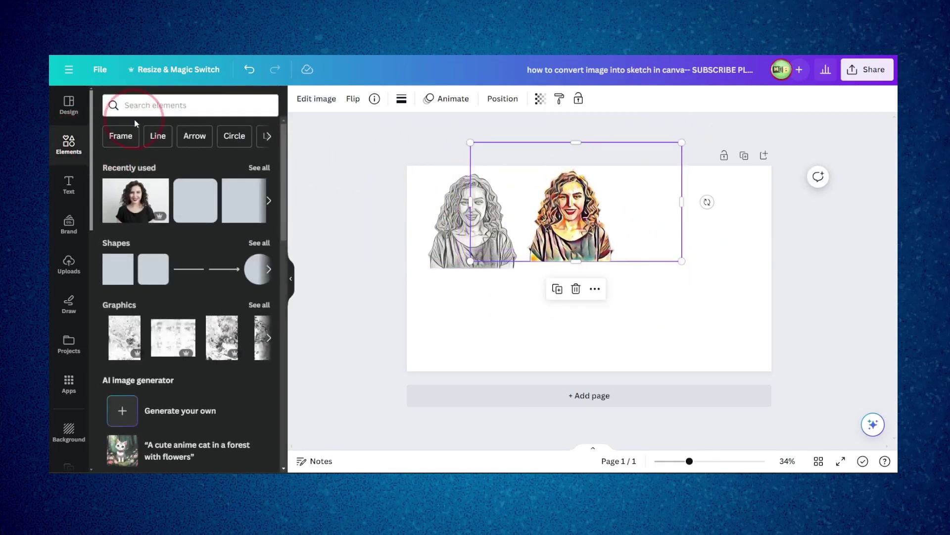
left_click(155, 105)
type("photo")
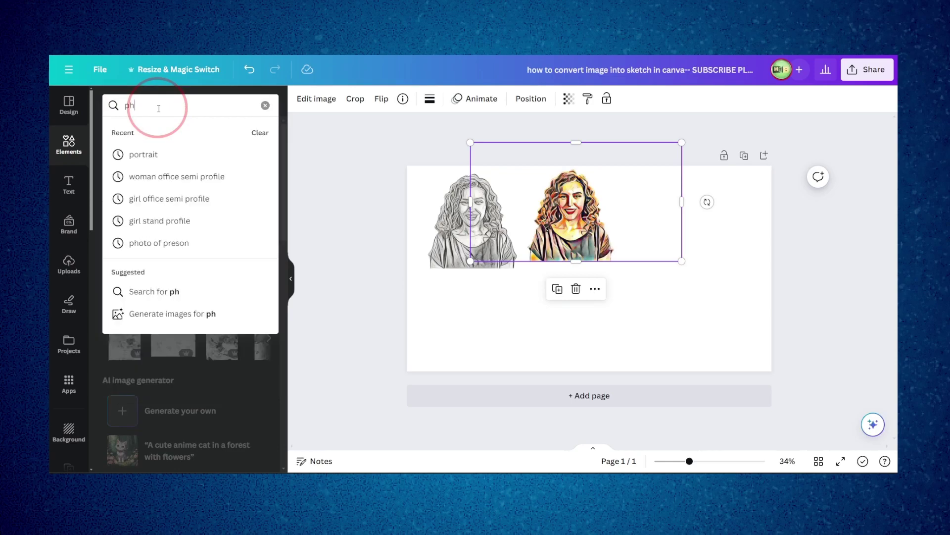
key("BackSpace")
key("BackSpace")
key("BackSpace")
key("BackSpace")
key("BackSpace")
type("portrait")
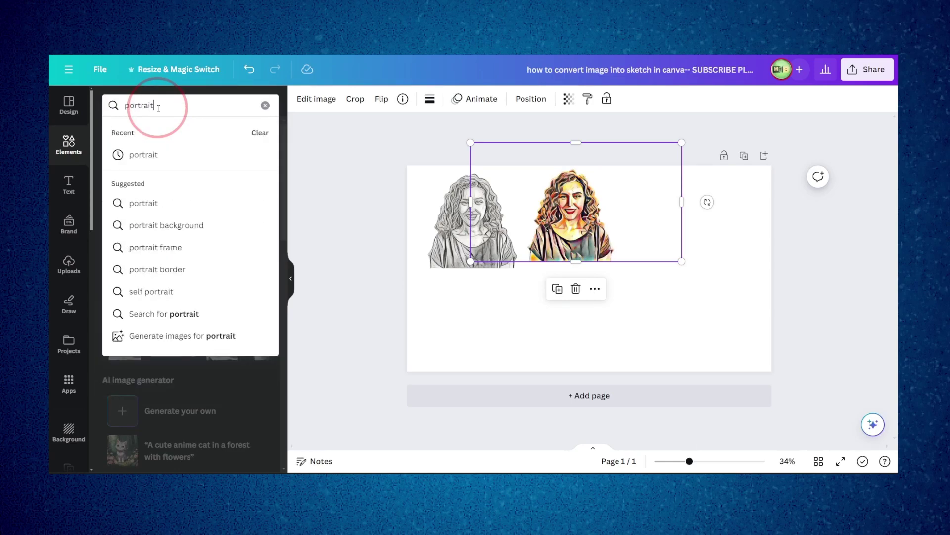
key("Return")
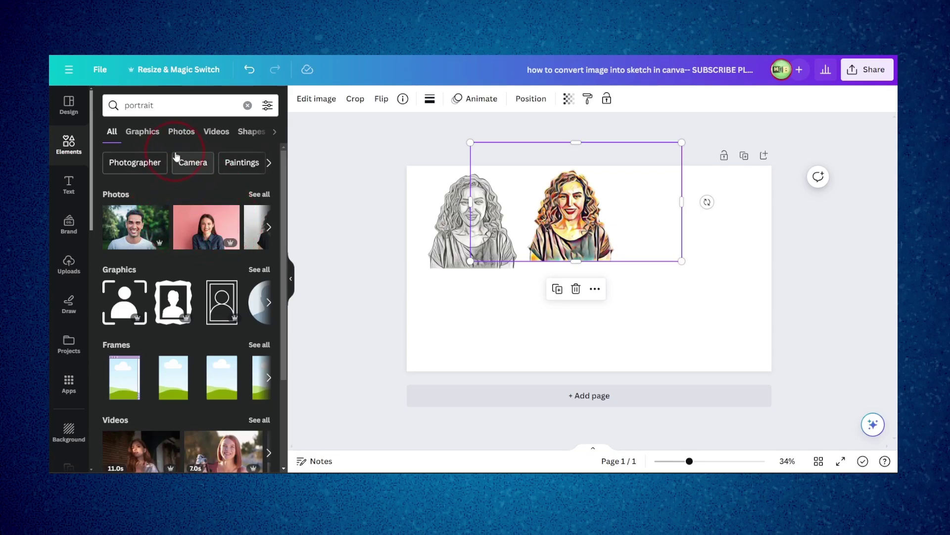
left_click(181, 132)
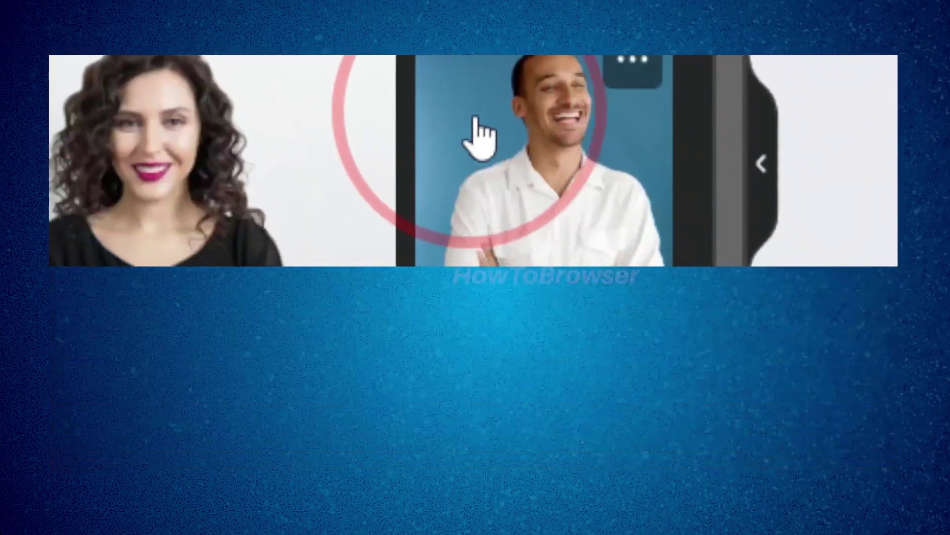
left_click(229, 274)
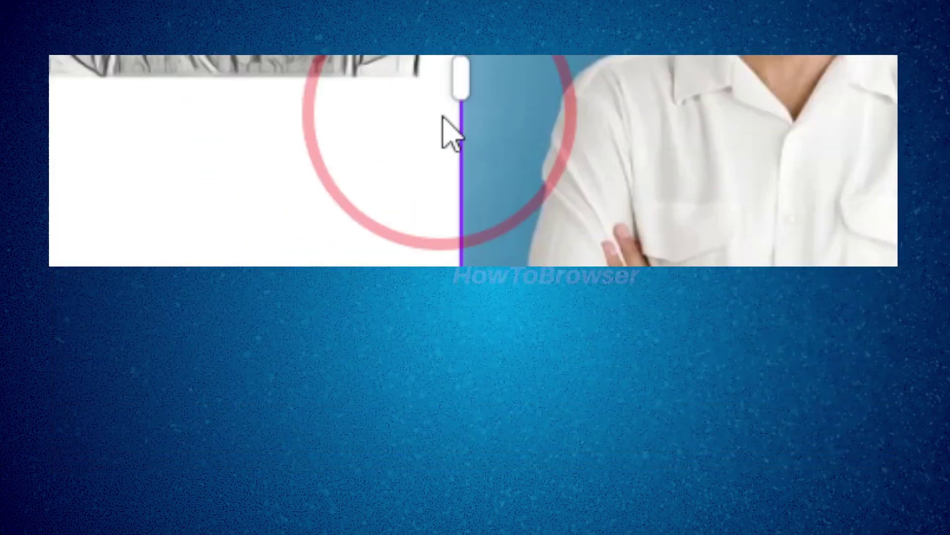
Step: Add a second page and move the man's photo onto its centre
left_click_drag(675, 115, 639, 115)
left_click_drag(524, 101, 476, 118)
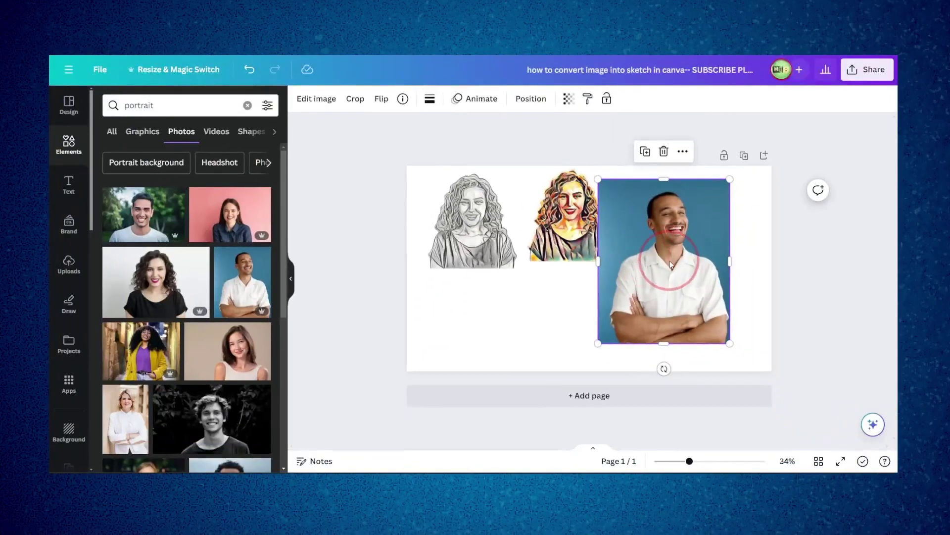
left_click(600, 395)
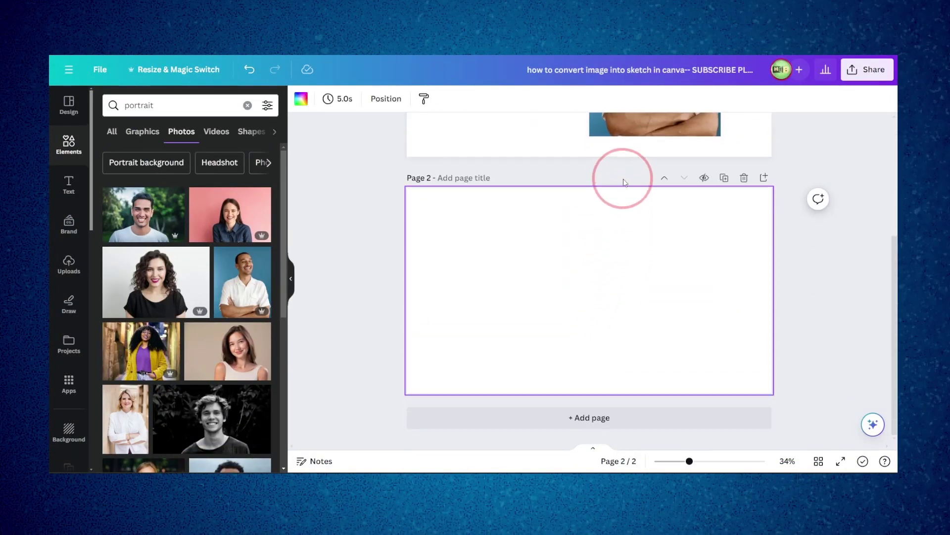
left_click_drag(635, 137, 597, 357)
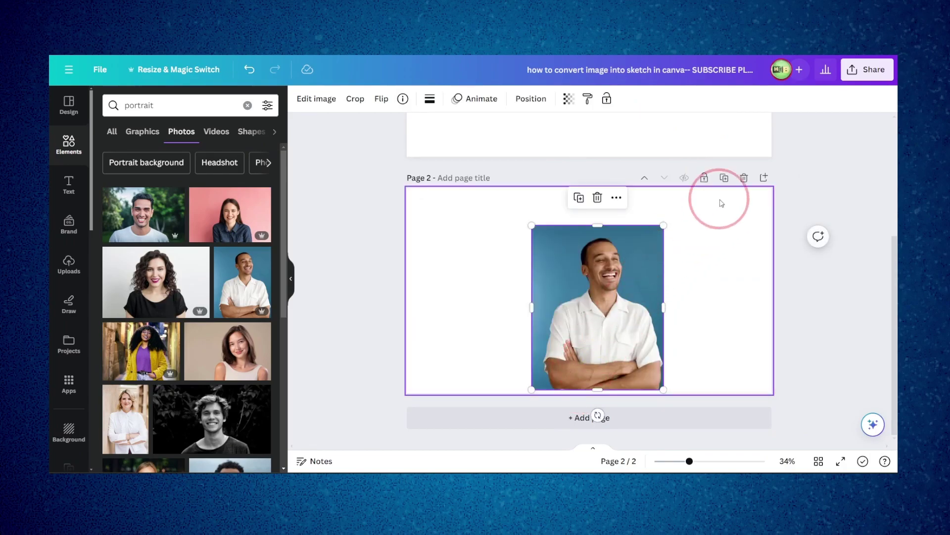
left_click_drag(617, 309, 608, 282)
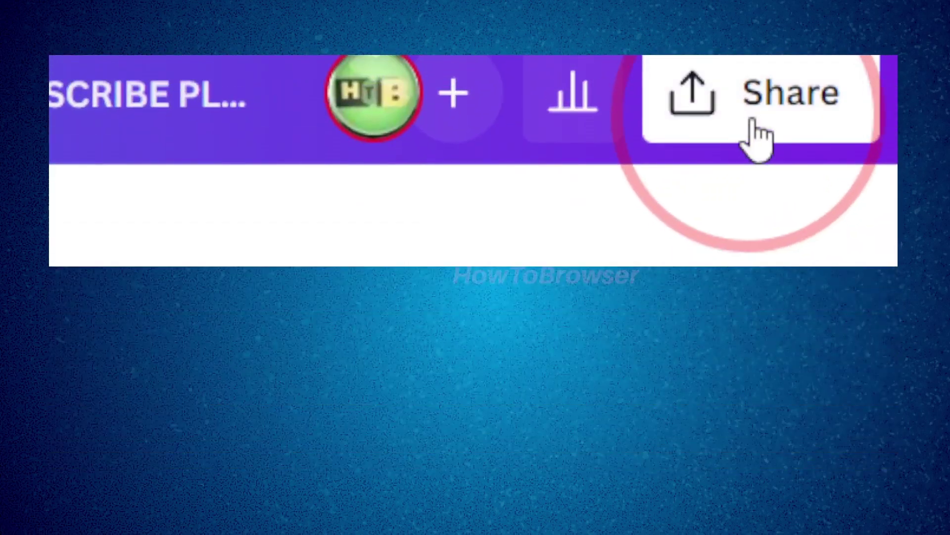
Step: Download only page 2 of the design
left_click(867, 69)
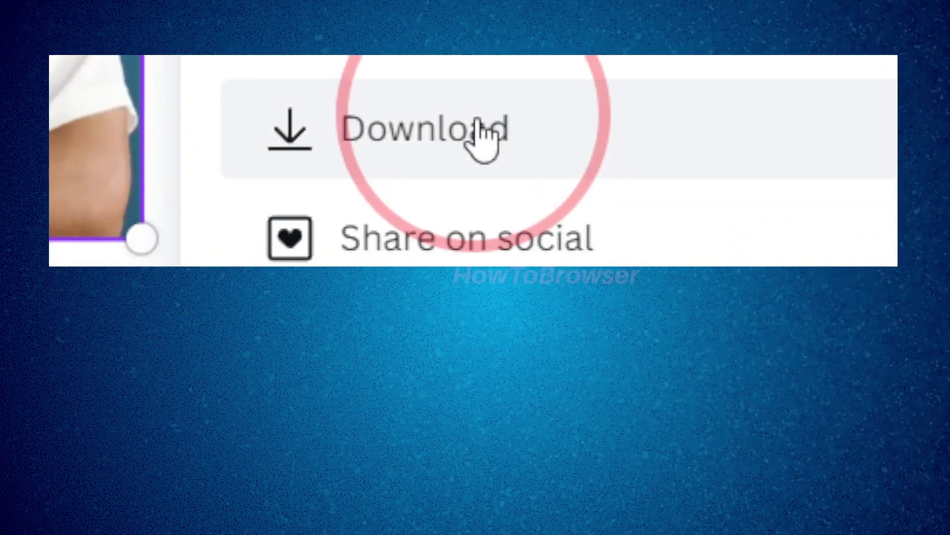
left_click(477, 133)
left_click(479, 121)
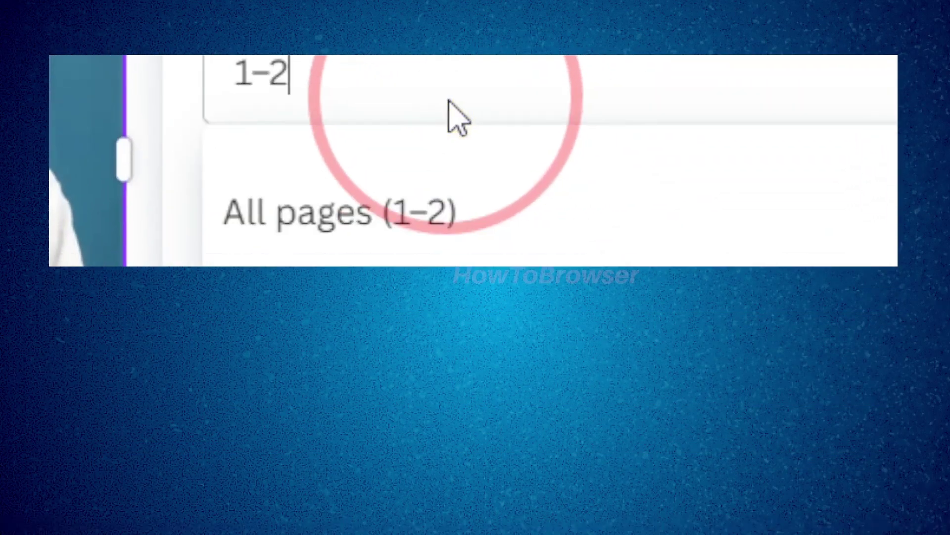
left_click(794, 118)
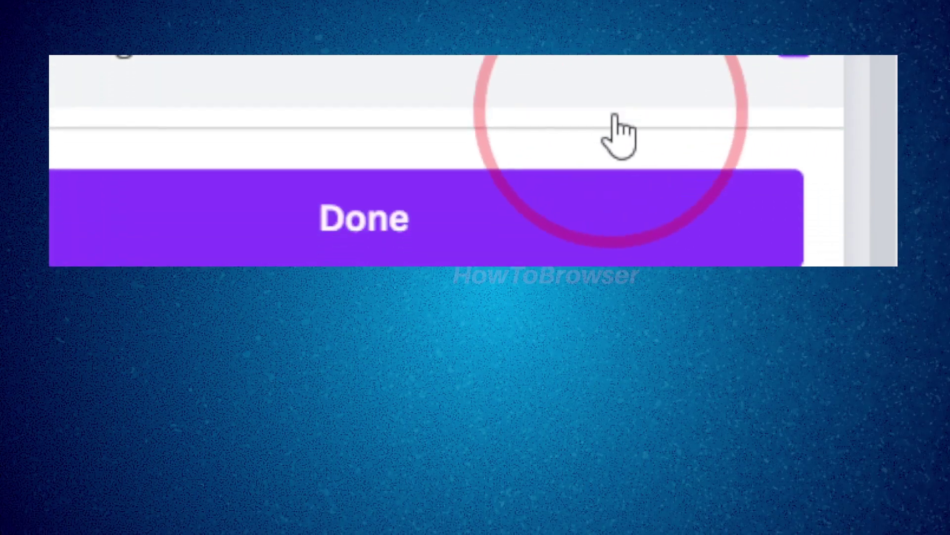
left_click(594, 218)
left_click(484, 138)
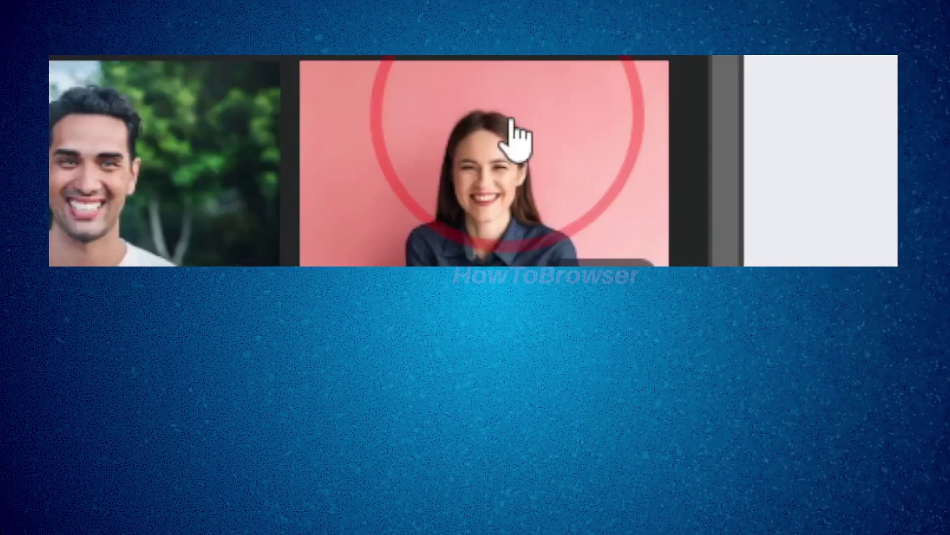
Step: Open Photostylist, load the downloaded page with the man's photo and generate it in the Sketch style
scroll(144, 122, "down", 3)
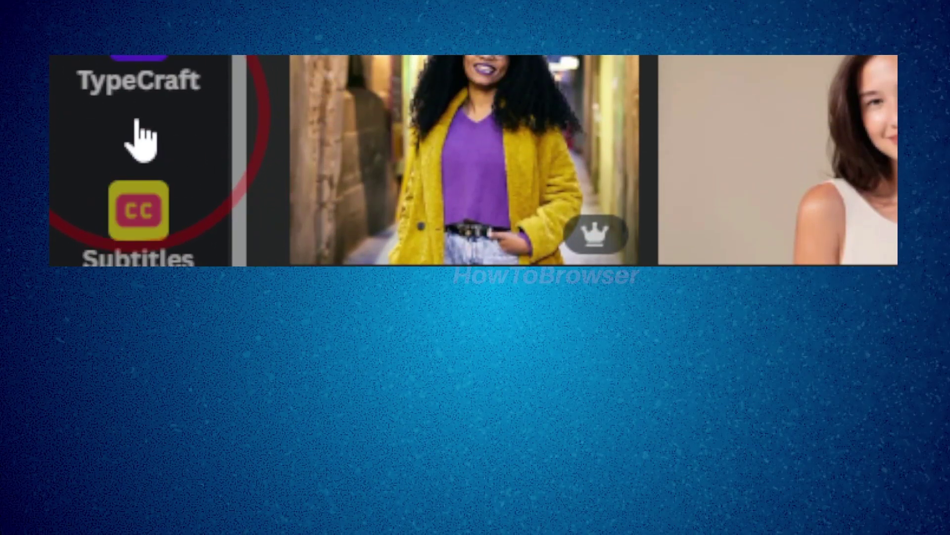
scroll(99, 138, "down", 3)
left_click(155, 145)
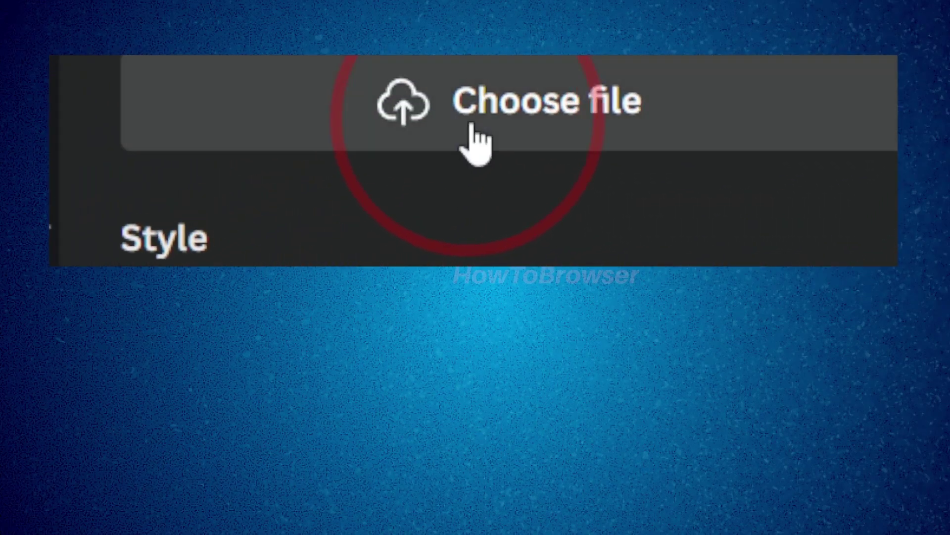
left_click(471, 128)
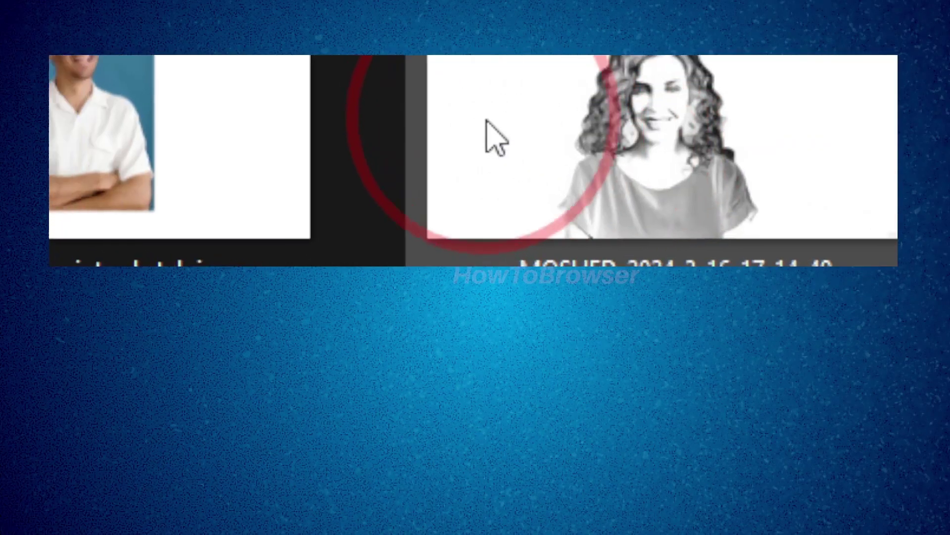
double_click(253, 138)
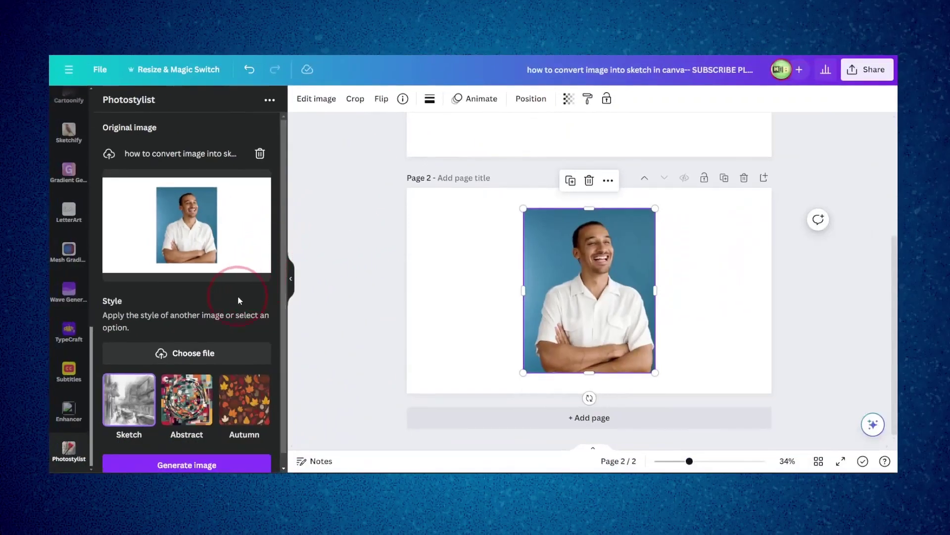
scroll(207, 323, "down", 1)
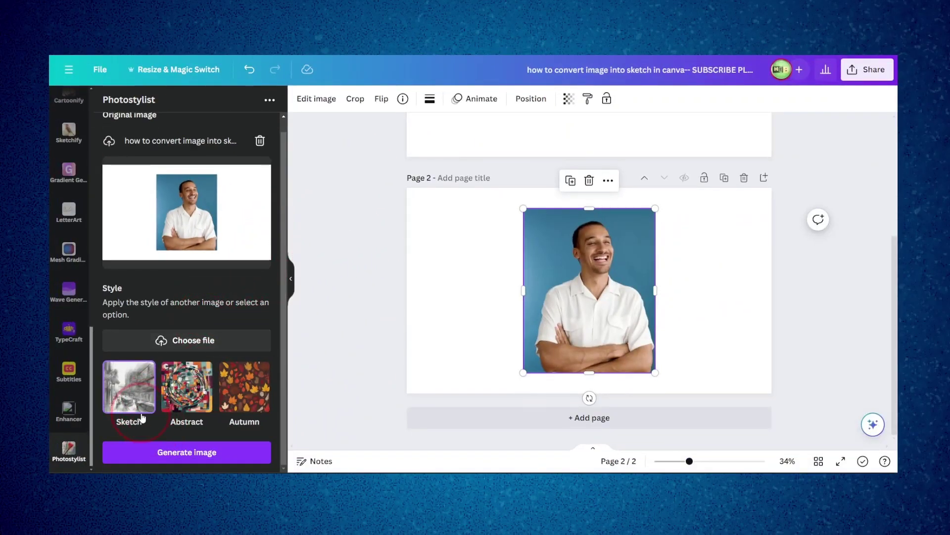
left_click(159, 454)
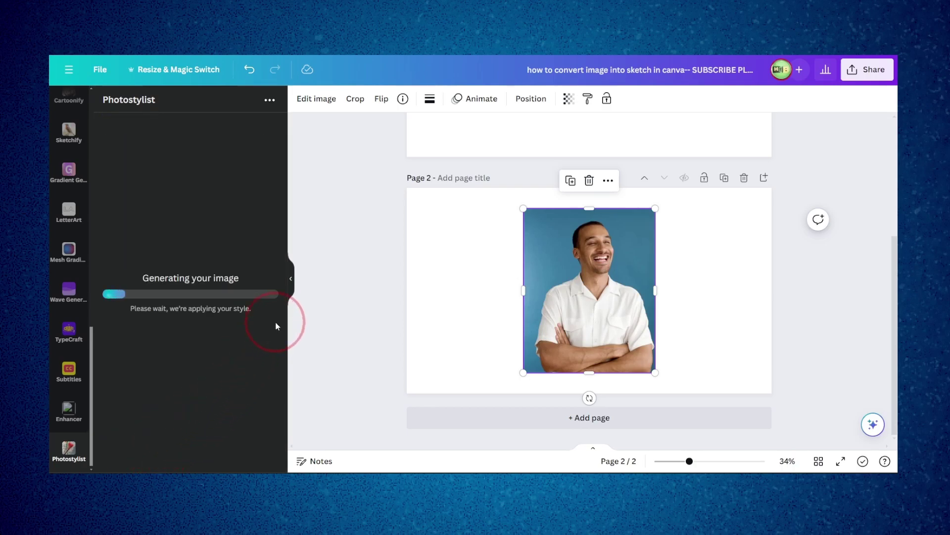
Step: Shrink the man's photo slightly and place it on the left side of page 2, vertically centred
left_click_drag(562, 295, 465, 290)
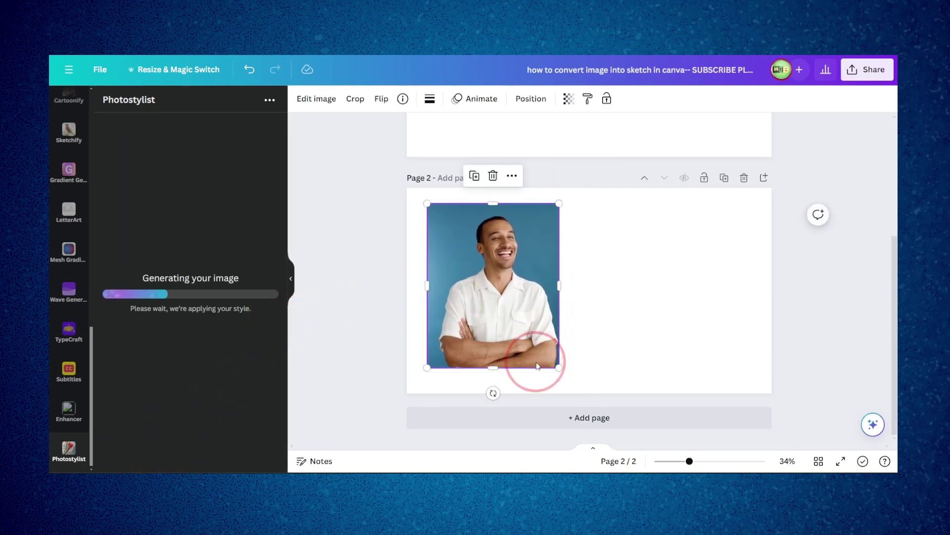
left_click_drag(556, 366, 533, 335)
left_click_drag(498, 302, 498, 326)
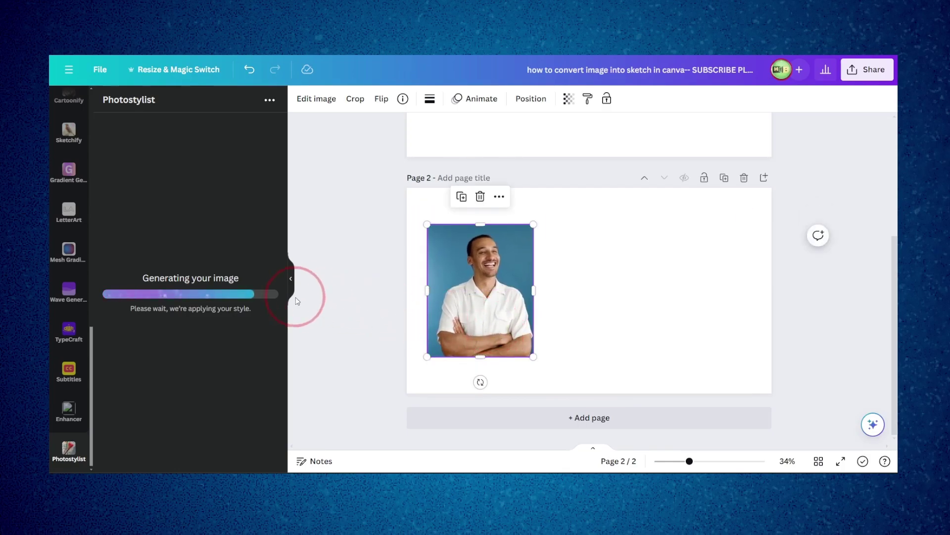
Step: Enlarge the generated sketch and position it over page 2 with the sketched man clear of the original photo
left_click_drag(578, 302, 548, 276)
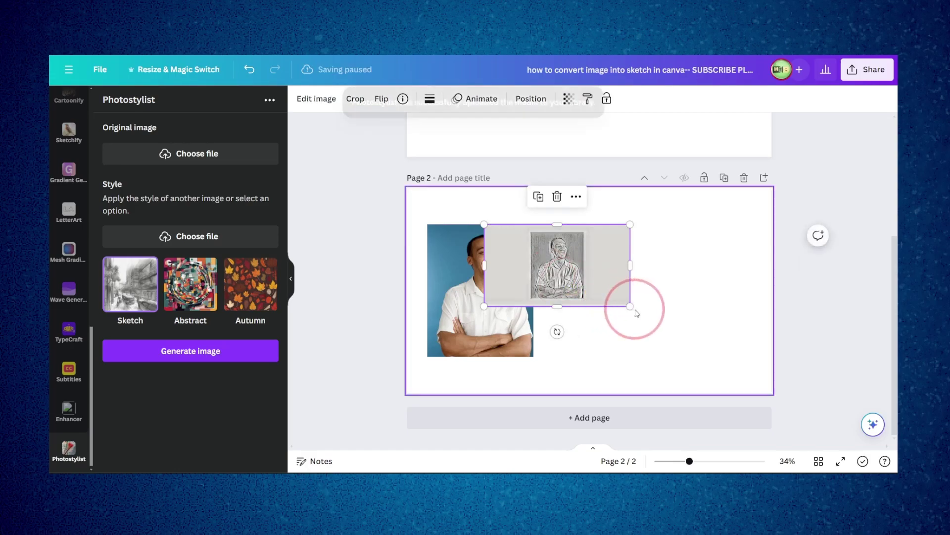
left_click_drag(631, 307, 889, 442)
left_click_drag(700, 327, 645, 300)
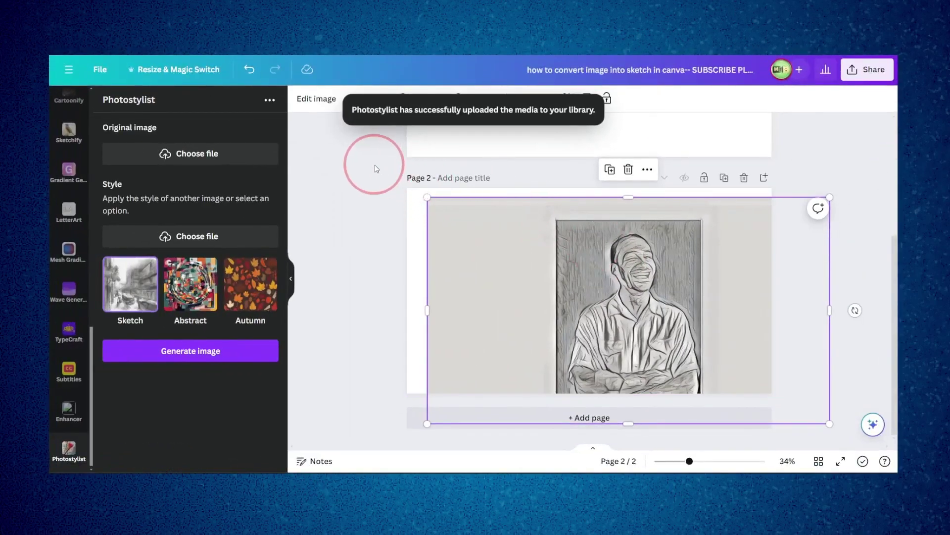
Step: Remove the background from the generated sketch of the man and apply the result
left_click(319, 118)
left_click(601, 250)
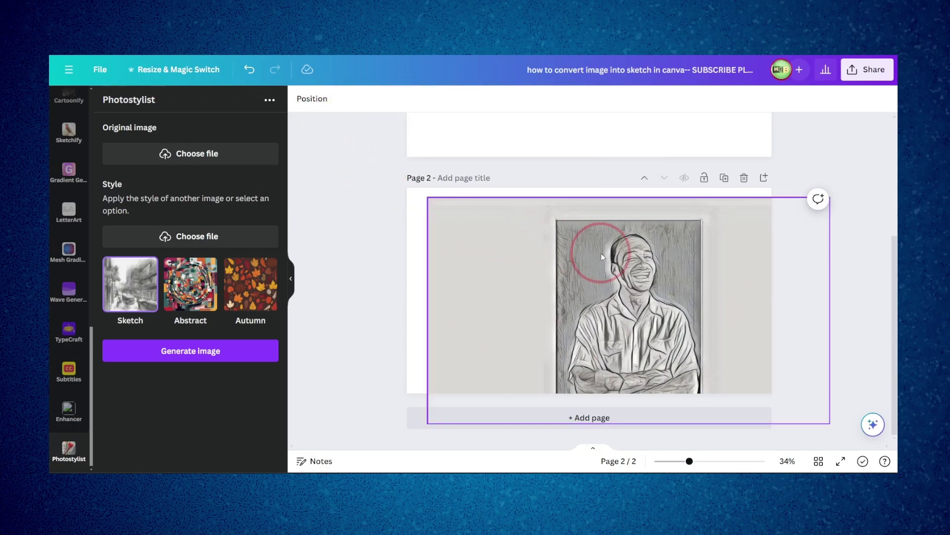
left_click(317, 98)
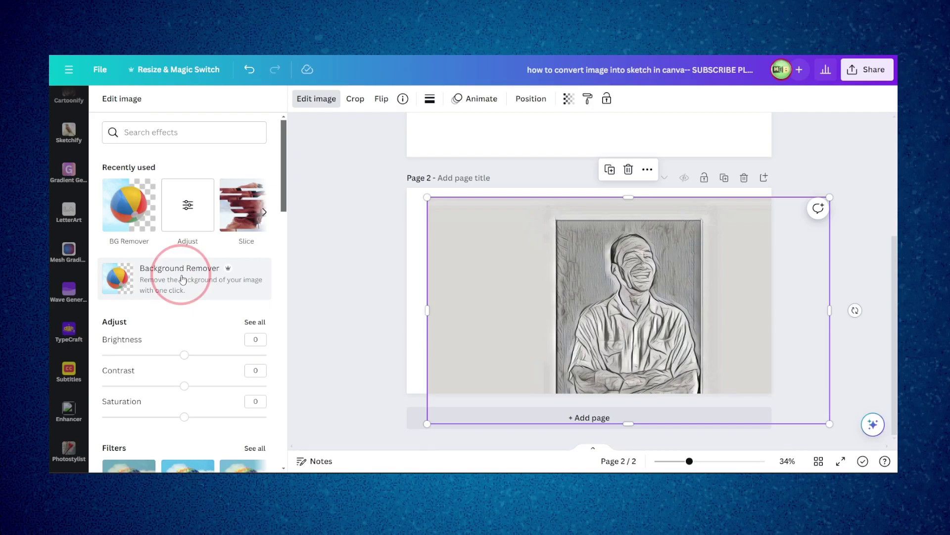
left_click(129, 203)
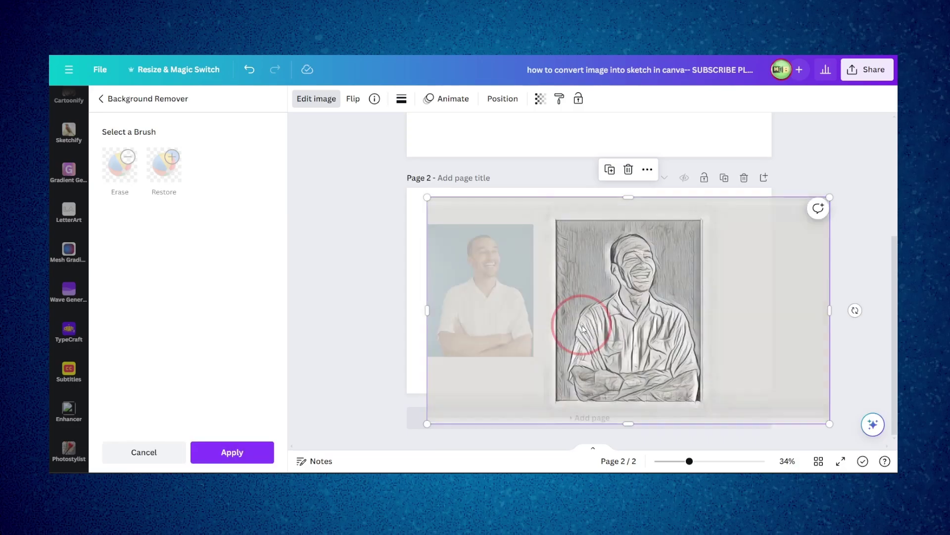
left_click(252, 448)
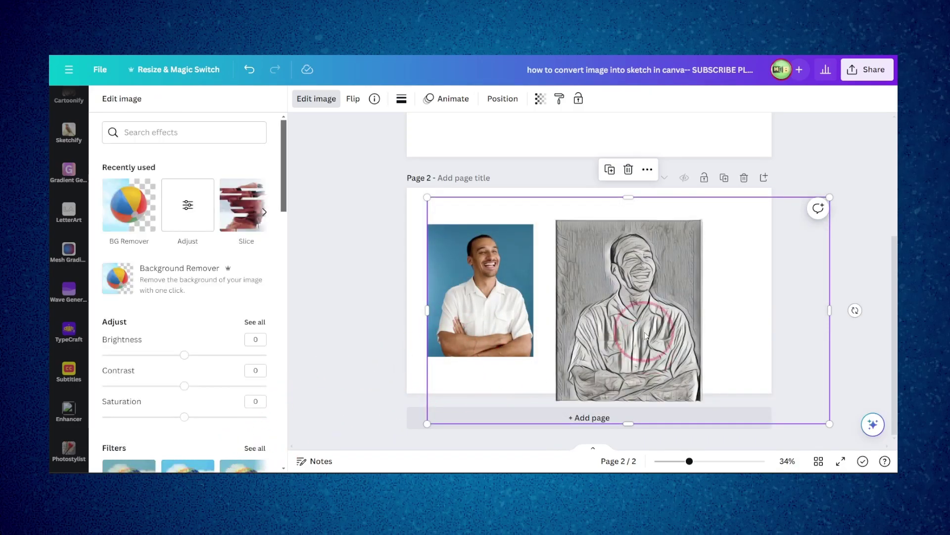
Step: Shrink the man's sketch and place it directly beside the original photo for comparison
left_click_drag(645, 336, 606, 304)
left_click_drag(792, 393, 643, 322)
mouse_move(573, 265)
left_mouse_down()
mouse_move(642, 312)
mouse_move(636, 300)
left_mouse_up()
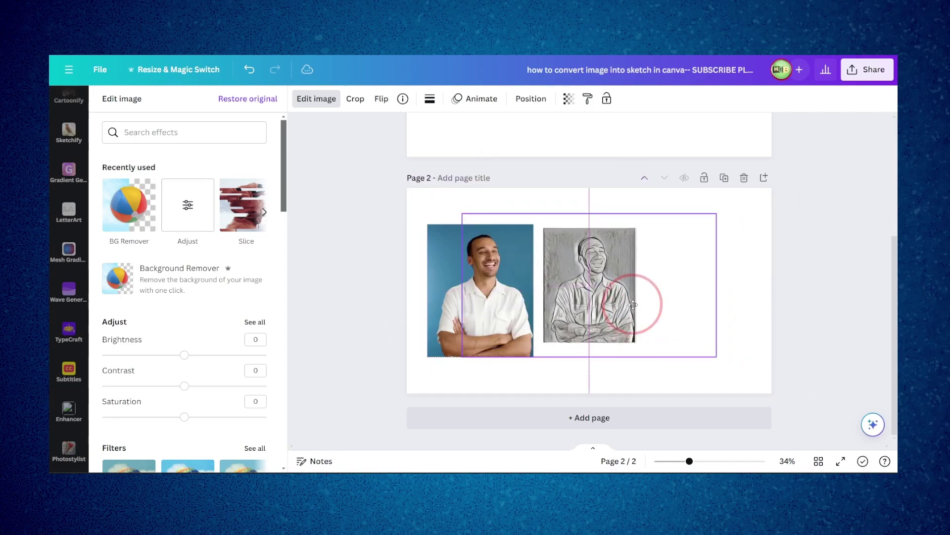
mouse_move(716, 352)
left_mouse_down()
mouse_move(737, 362)
mouse_move(690, 333)
left_mouse_up()
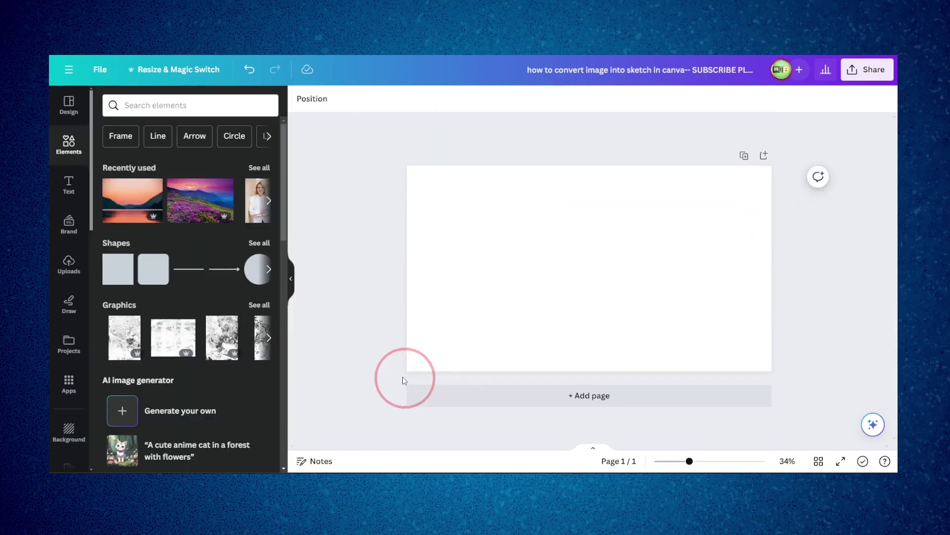
Step: Open the Photostylist app and load the PNG of the pink-flowered mountain landscape as the original image
scroll(65, 277, "down", 5)
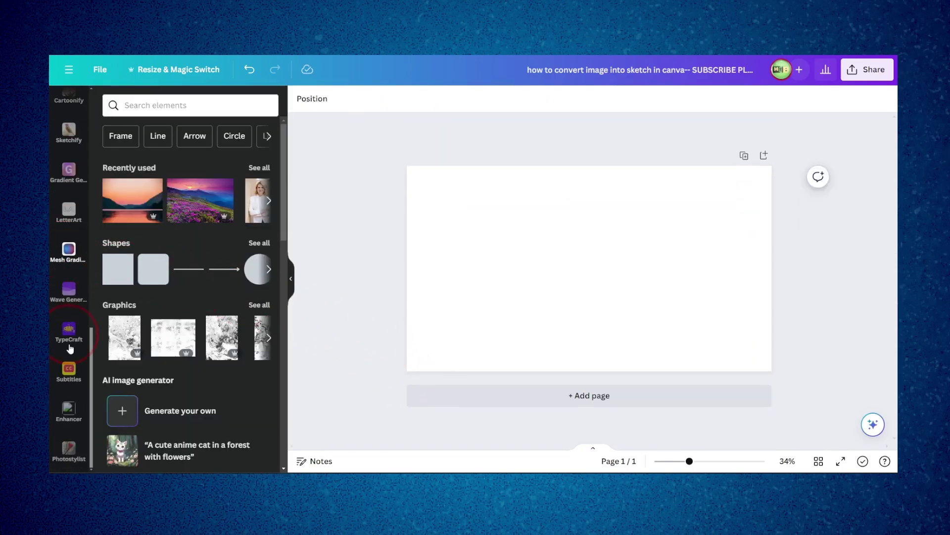
left_click(69, 448)
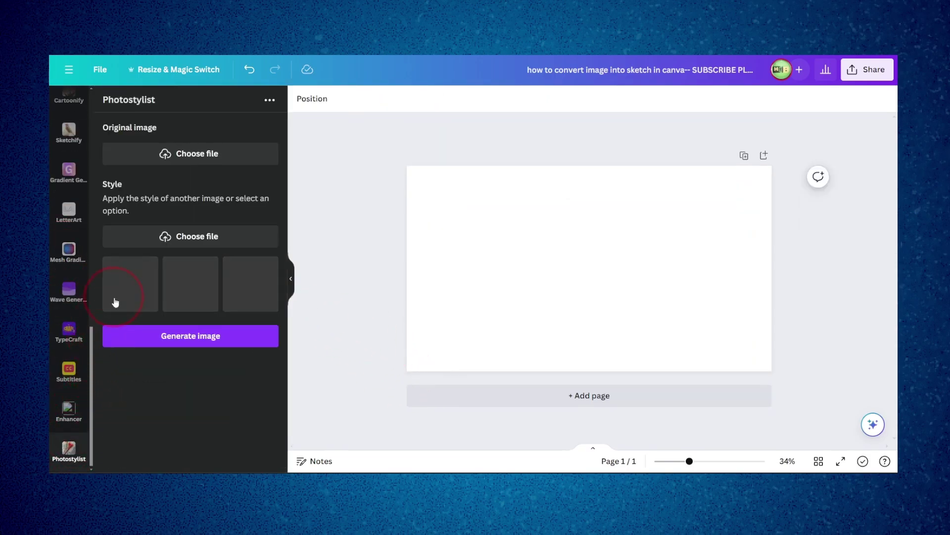
left_click(120, 291)
left_click(515, 283)
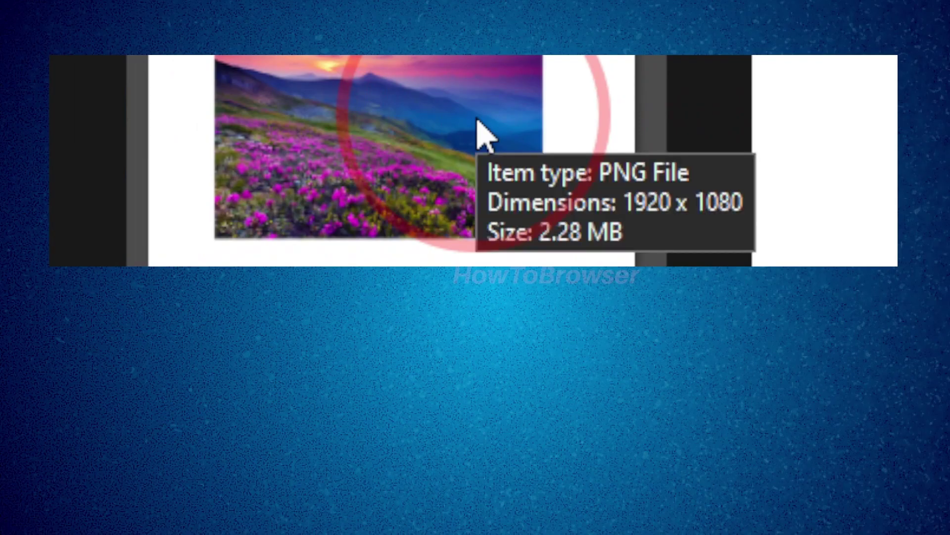
double_click(478, 125)
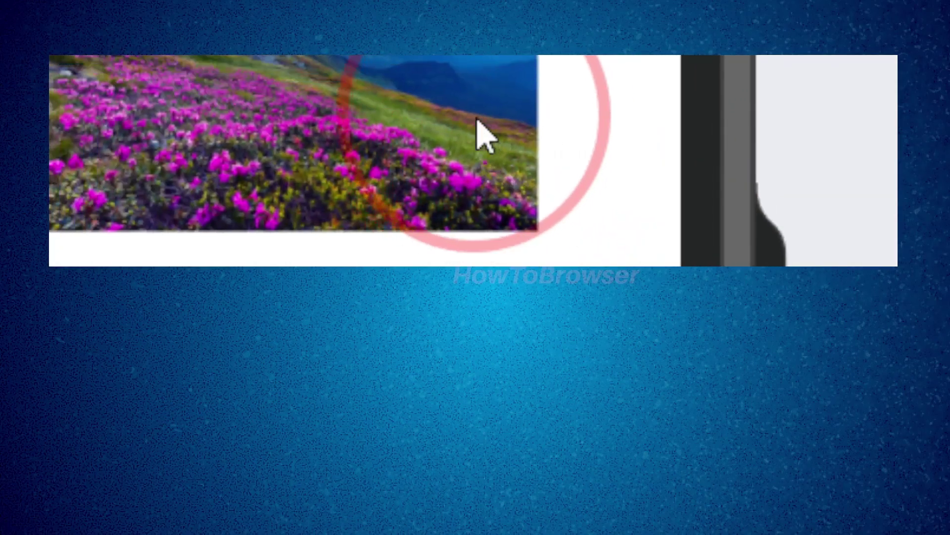
Step: Generate the mountain landscape in the Sketch style and add the result to the page
scroll(477, 121, "down", 3)
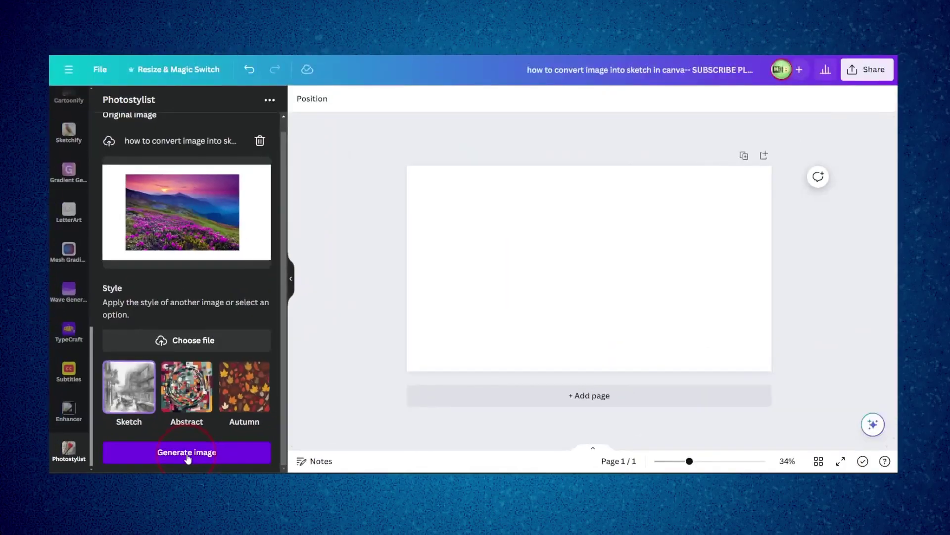
left_click(191, 453)
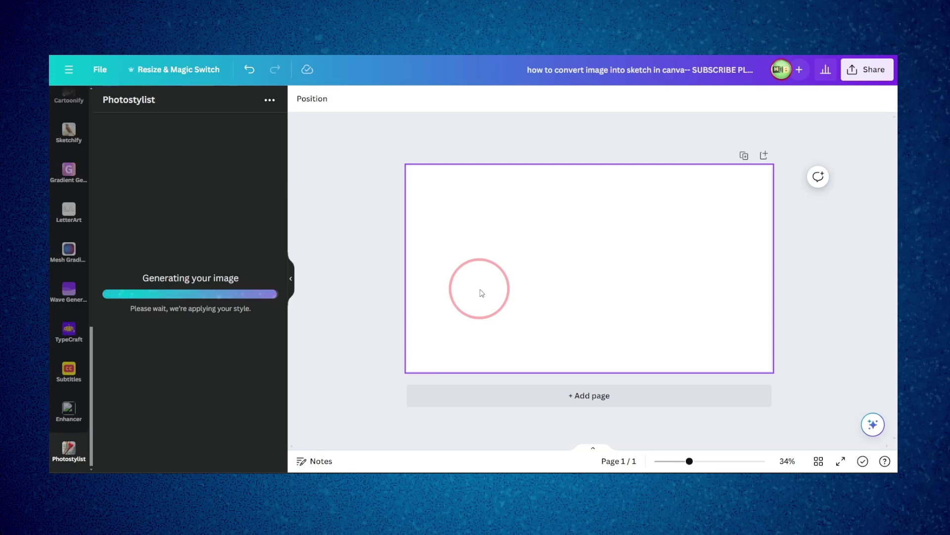
left_click(118, 296)
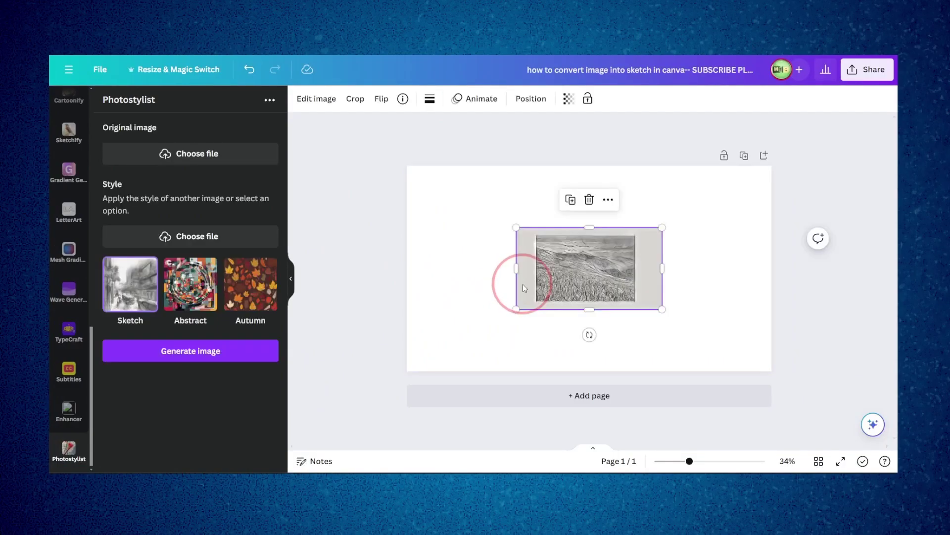
Step: Enlarge the mountain landscape sketch to nearly fill the page and position it within the page
left_click_drag(574, 284, 491, 232)
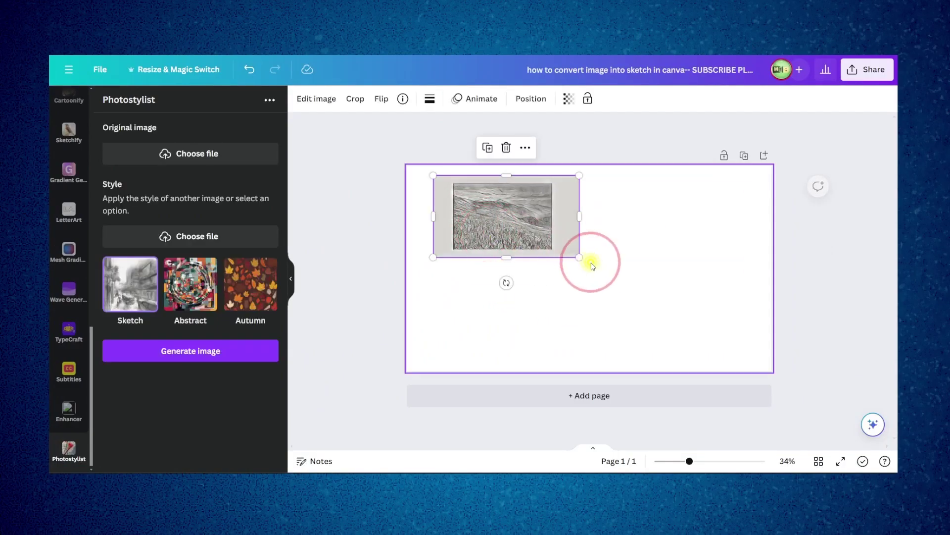
left_click_drag(579, 257, 779, 384)
left_click_drag(682, 323, 660, 304)
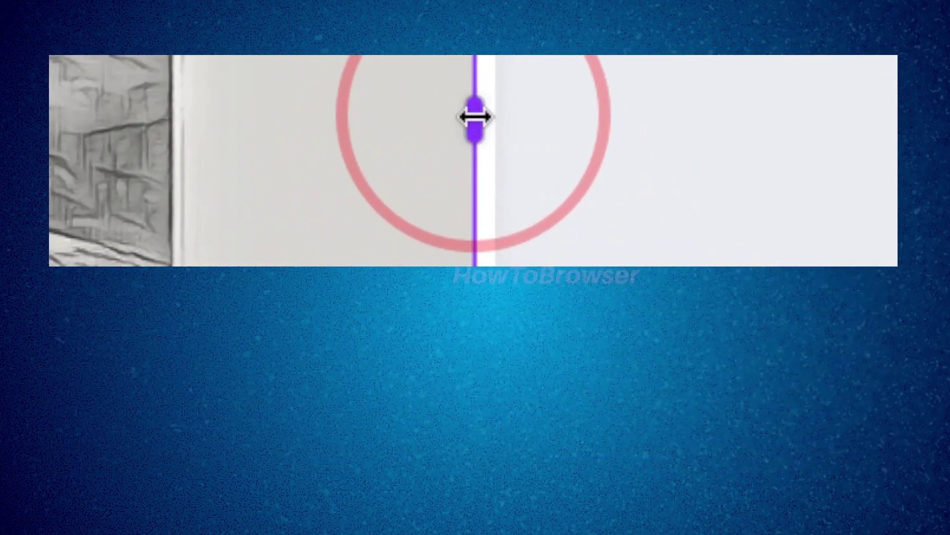
Step: Crop the blank margins off the mountain landscape sketch and enlarge it to cover the whole page
left_click_drag(767, 260, 698, 261)
left_click_drag(478, 116, 475, 116)
left_click_drag(339, 72, 562, 99)
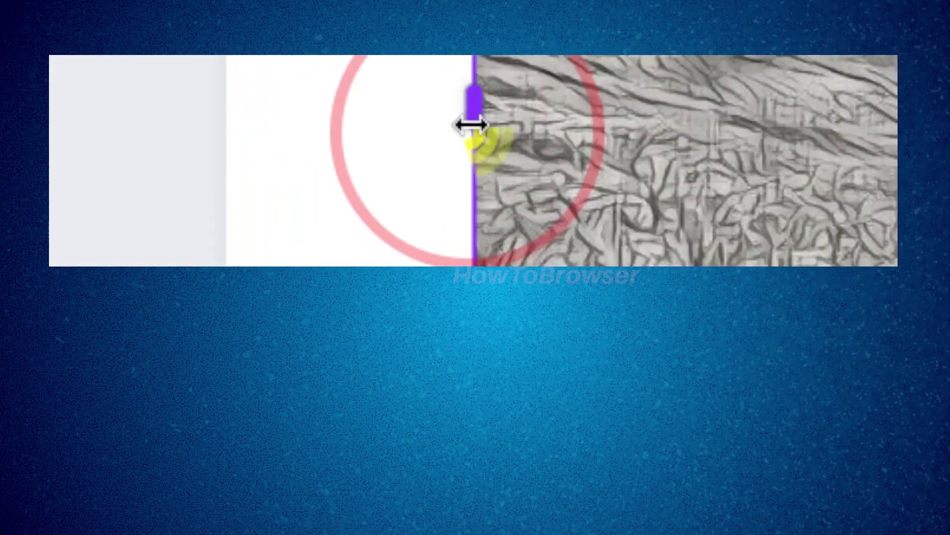
left_click_drag(505, 73, 509, 175)
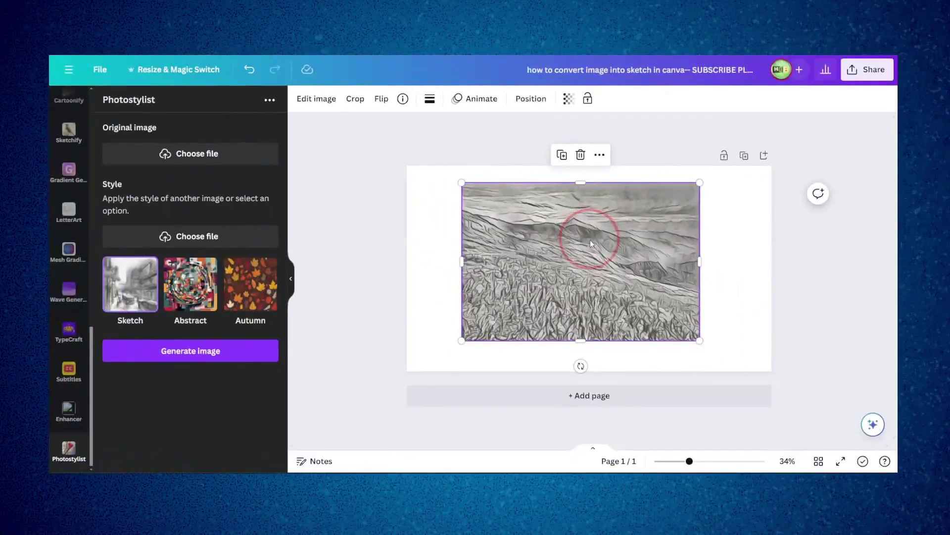
left_click_drag(629, 285, 573, 270)
mouse_move(644, 323)
left_mouse_down()
mouse_move(789, 417)
mouse_move(780, 399)
left_mouse_up()
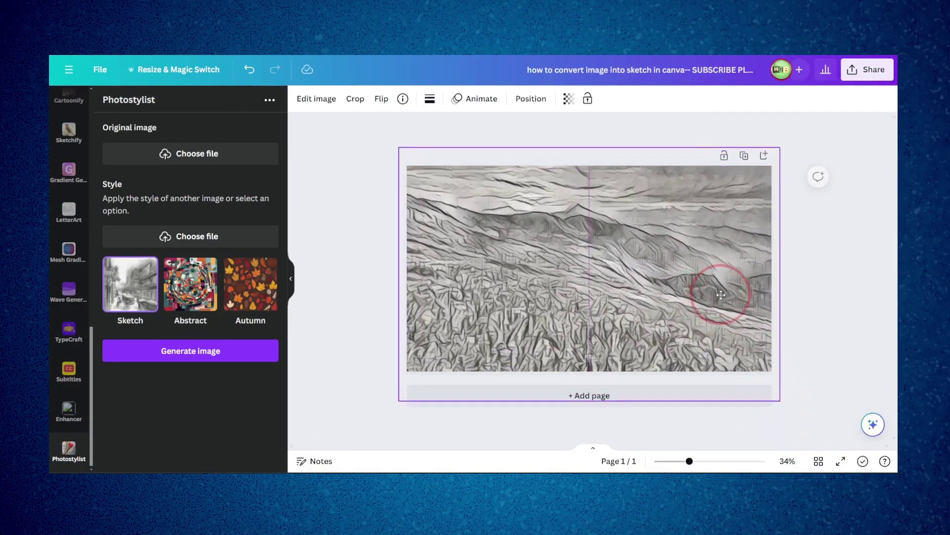
Step: Adjust the mountain landscape sketch to brightness 7, contrast 47, saturation 100 and tint 41
left_click(319, 110)
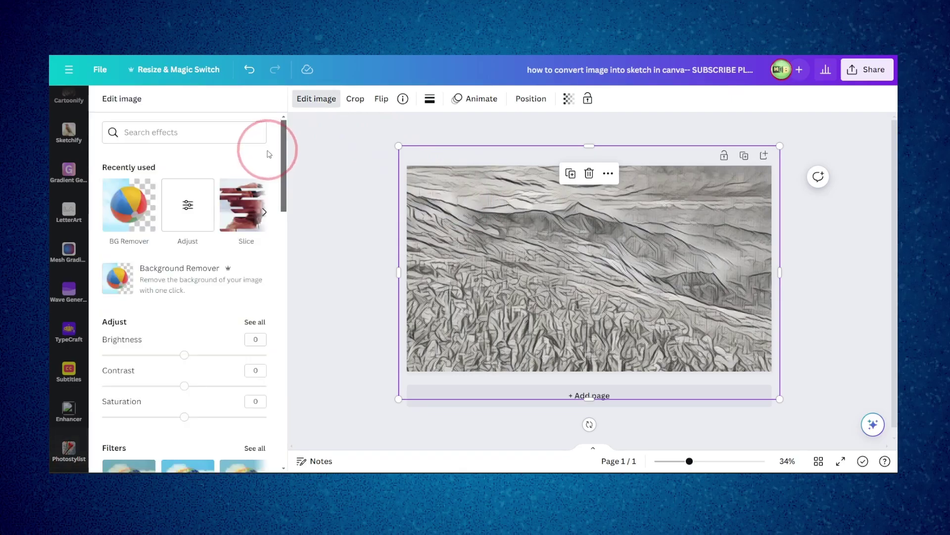
left_click(188, 236)
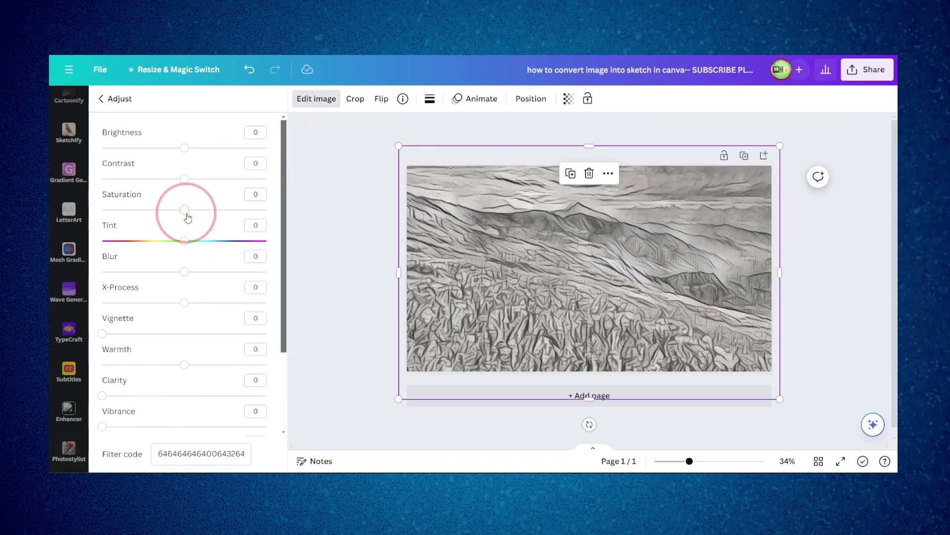
mouse_move(186, 150)
left_mouse_down()
mouse_move(212, 149)
mouse_move(187, 180)
mouse_move(225, 184)
left_mouse_up()
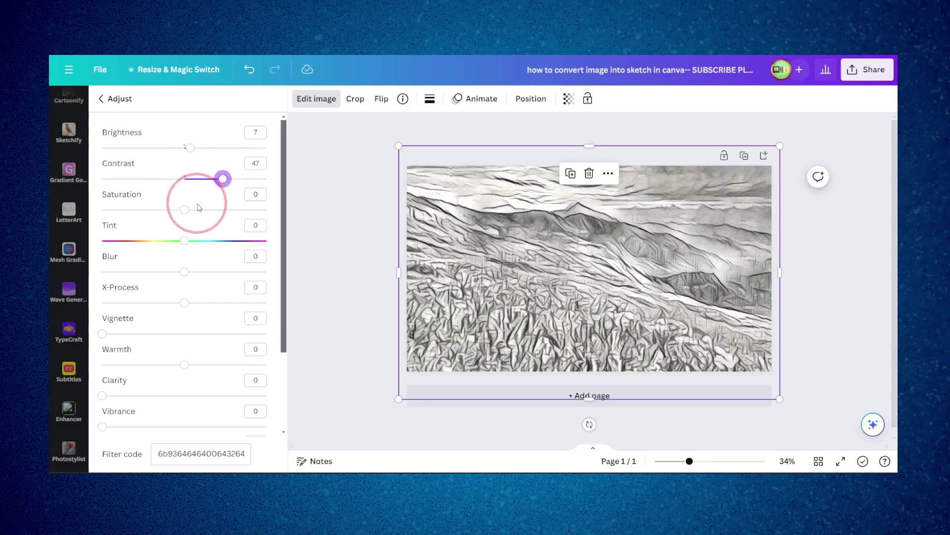
left_click_drag(184, 209, 308, 214)
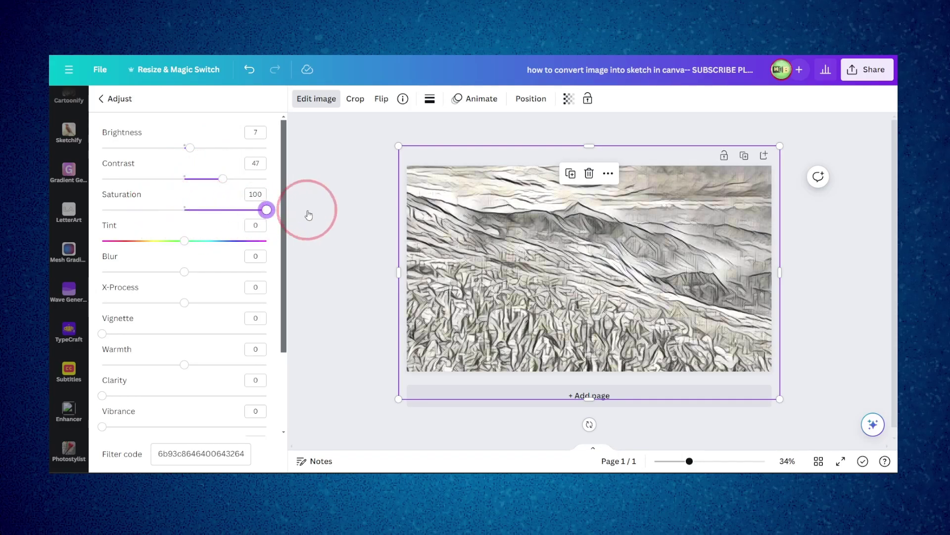
left_click_drag(197, 247, 219, 240)
mouse_move(184, 271)
left_mouse_down()
mouse_move(233, 272)
mouse_move(183, 269)
mouse_move(190, 276)
left_mouse_up()
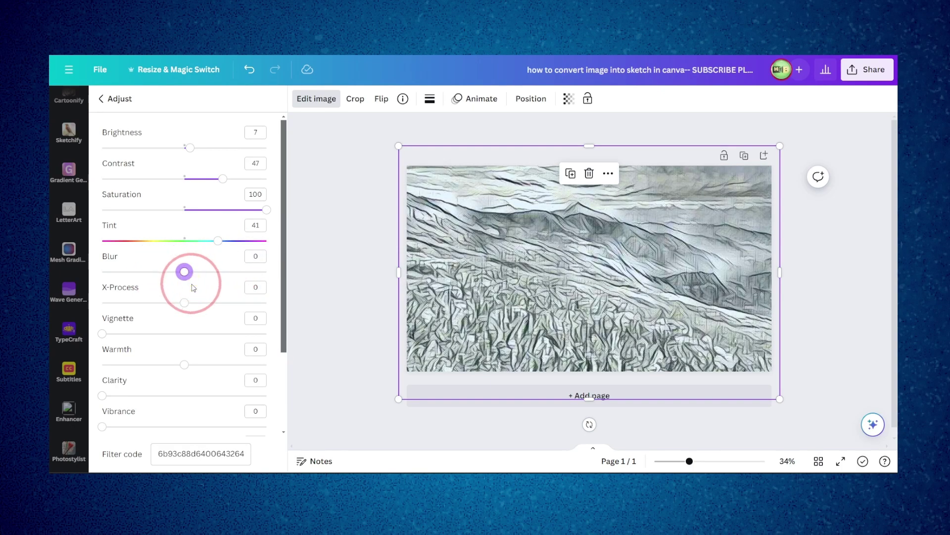
Step: Set the mountain landscape sketch's clarity to 20 and lower its highlights and shadows
scroll(187, 287, "down", 1)
scroll(164, 308, "down", 1)
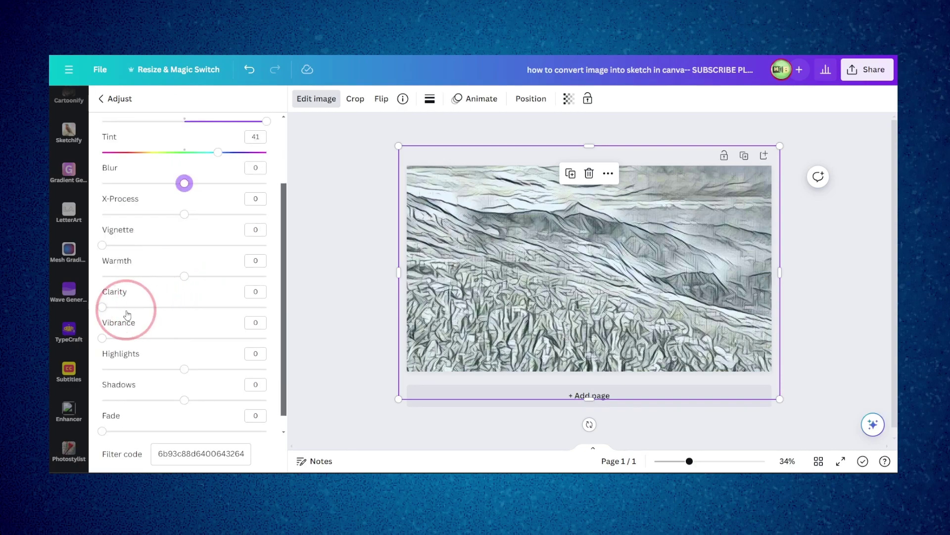
left_click_drag(109, 309, 69, 326)
scroll(157, 333, "down", 1)
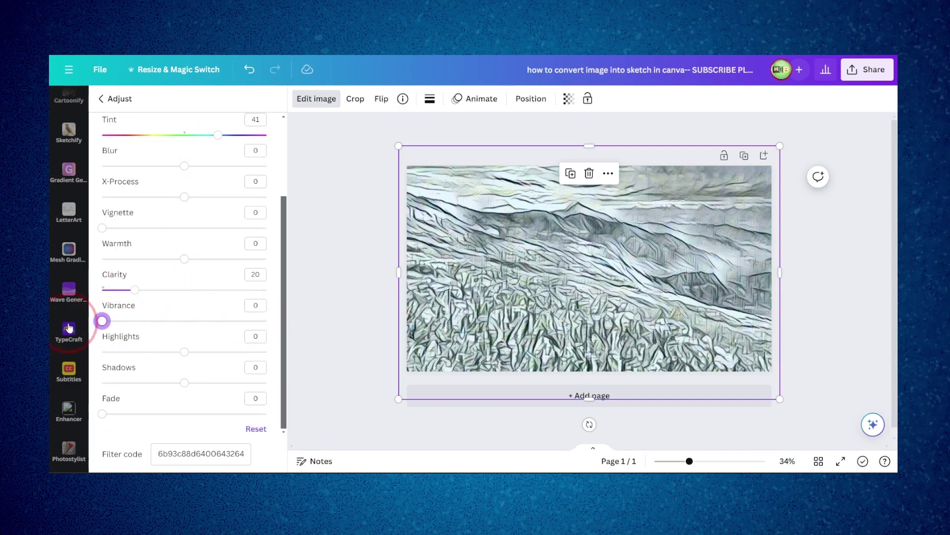
left_click_drag(182, 352, 152, 351)
left_click_drag(184, 382, 74, 383)
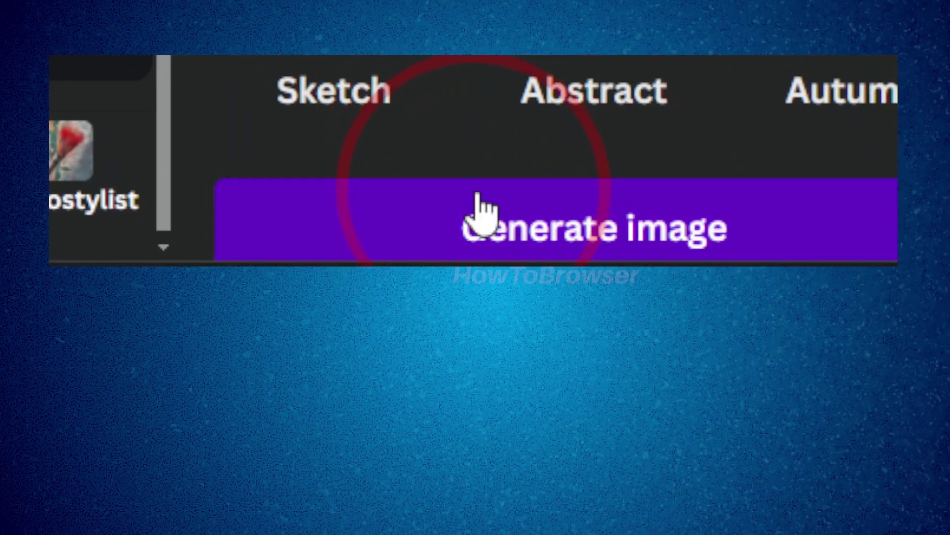
Step: Generate the woman's portrait in the Sketch style and crop the blank margins off the result on the page
left_click(477, 208)
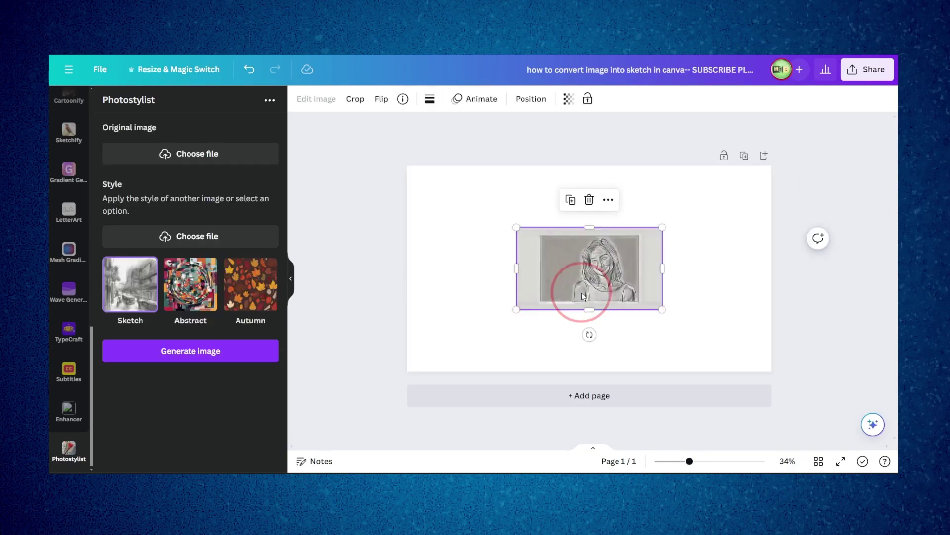
left_click_drag(583, 296, 553, 287)
left_click_drag(630, 261, 606, 266)
left_click(558, 299)
left_click_drag(548, 298, 545, 291)
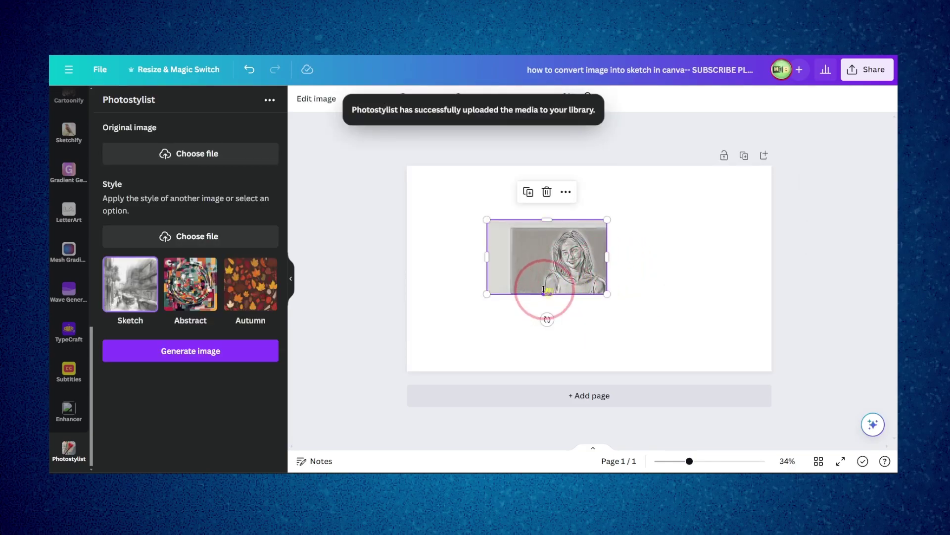
left_click_drag(485, 257, 513, 259)
left_click_drag(561, 220, 562, 226)
Step: Enlarge the woman's portrait sketch to almost the full page height and place it near the page centre
left_click_drag(608, 295, 805, 410)
left_click_drag(614, 297, 538, 235)
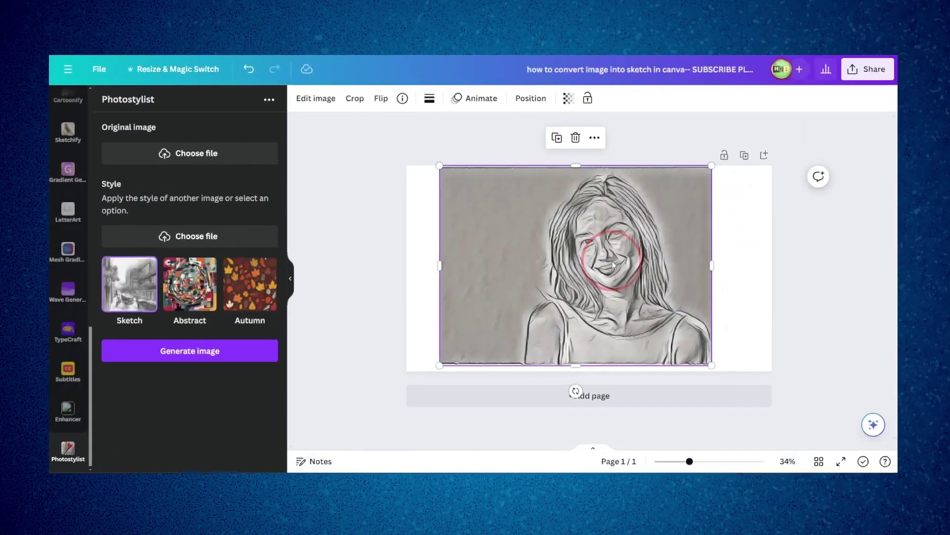
left_click(524, 273)
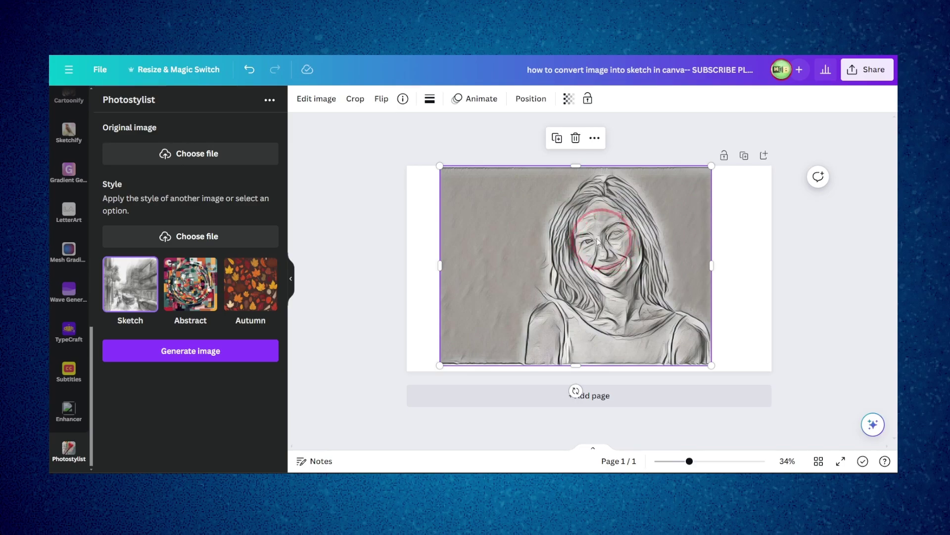
Step: Set the portrait sketch's brightness to 20 and crop away the empty area beside the woman
left_click(316, 99)
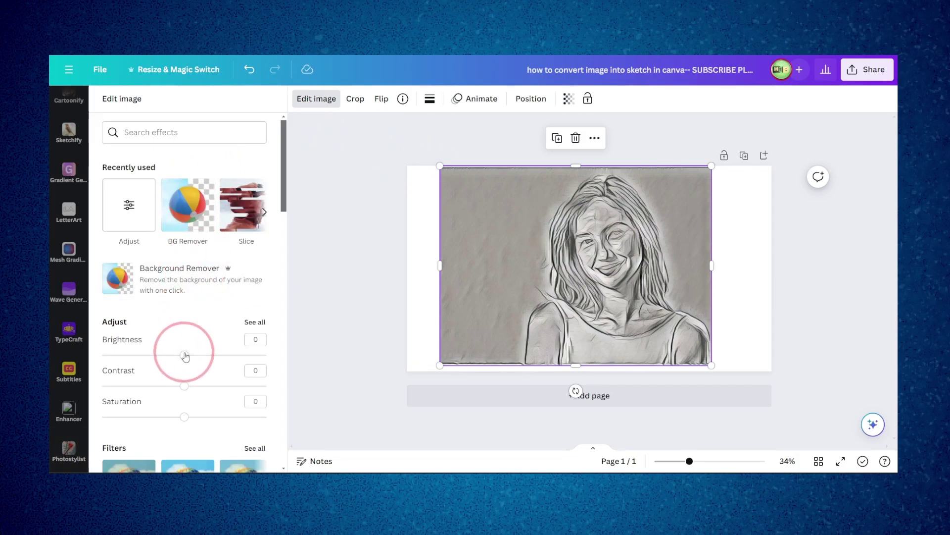
mouse_move(185, 355)
left_mouse_down()
mouse_move(236, 355)
mouse_move(200, 355)
left_mouse_up()
mouse_move(434, 263)
left_mouse_down()
mouse_move(583, 267)
mouse_move(574, 266)
left_mouse_up()
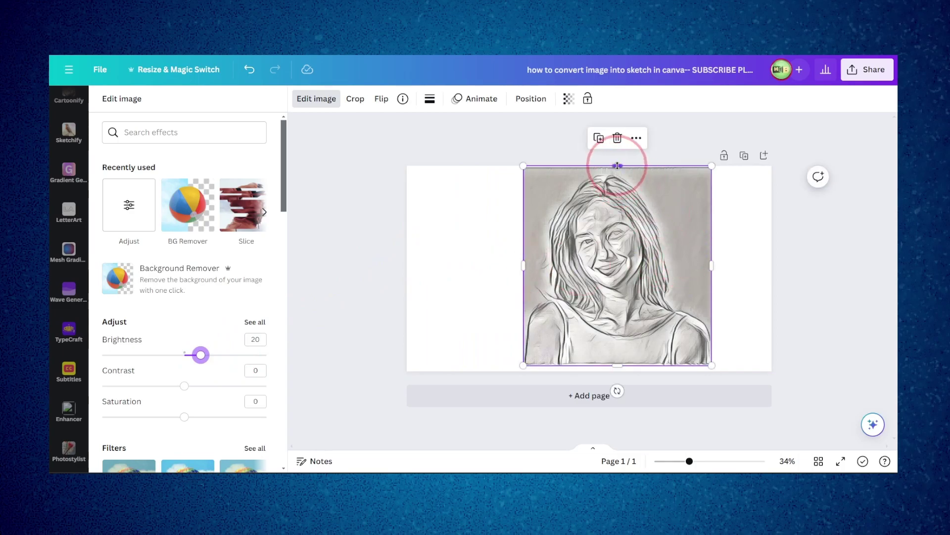
left_click_drag(617, 165, 618, 169)
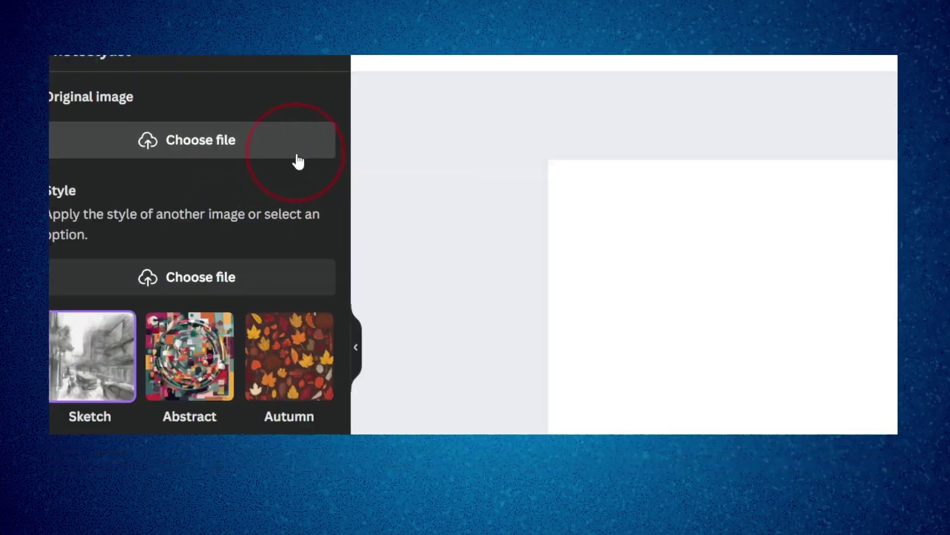
Step: Load the sunset lake photo into Photostylist as the original image and generate it in the Sketch style
left_click(255, 160)
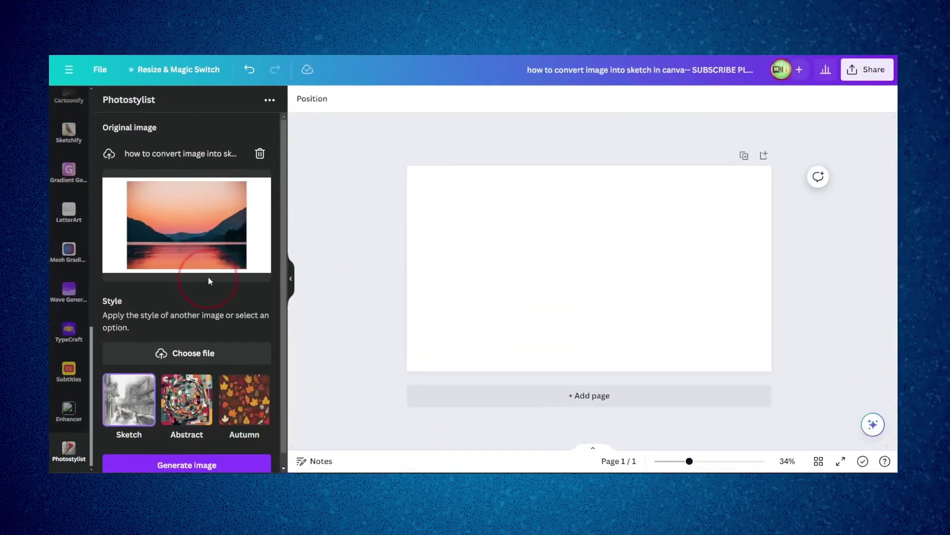
scroll(206, 292, "down", 1)
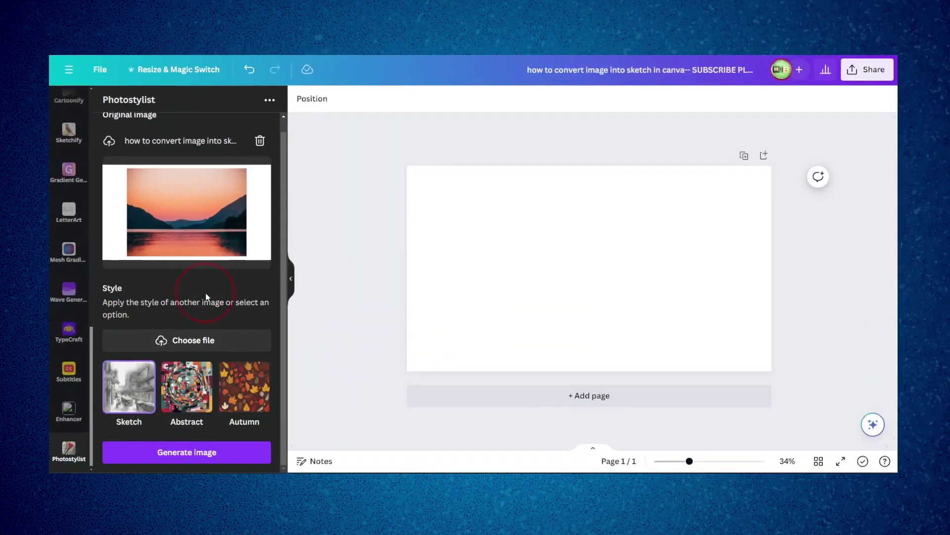
left_click(190, 451)
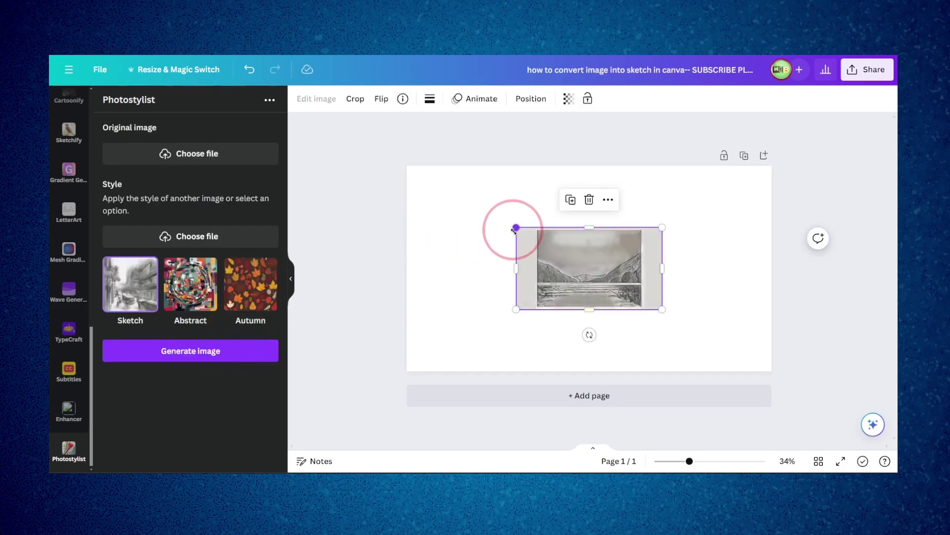
Step: Enlarge the lake sketch beyond the page edges and shift it to cover most of the page
left_click_drag(516, 228, 345, 132)
left_click_drag(660, 309, 874, 430)
left_click_drag(734, 323, 700, 303)
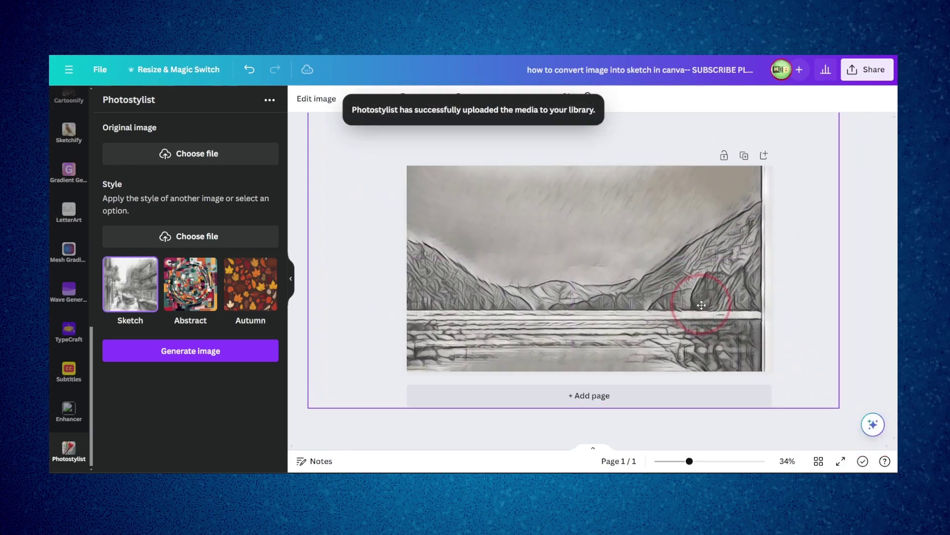
Step: Crop the lake sketch to a 16:9 aspect ratio, framing the mountains and water without the blank side margins
left_click(385, 152)
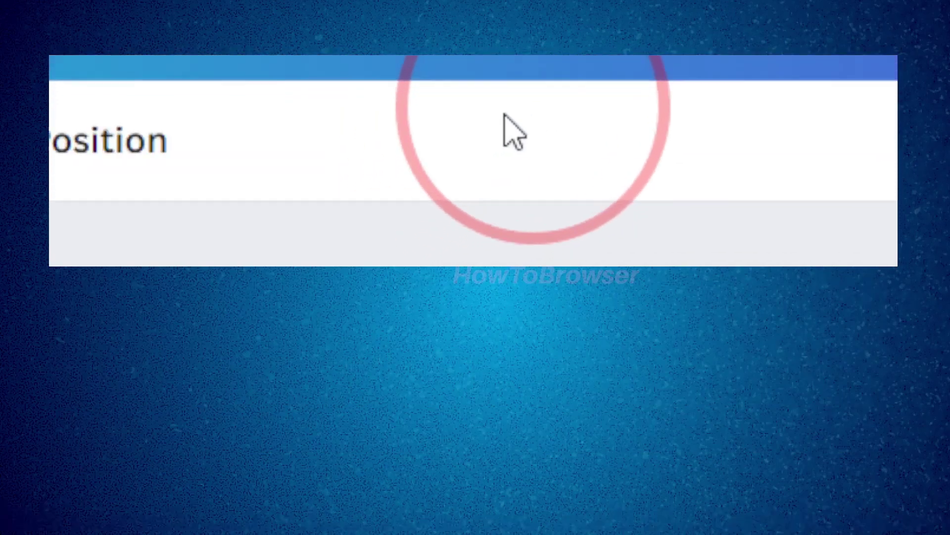
left_click(495, 153)
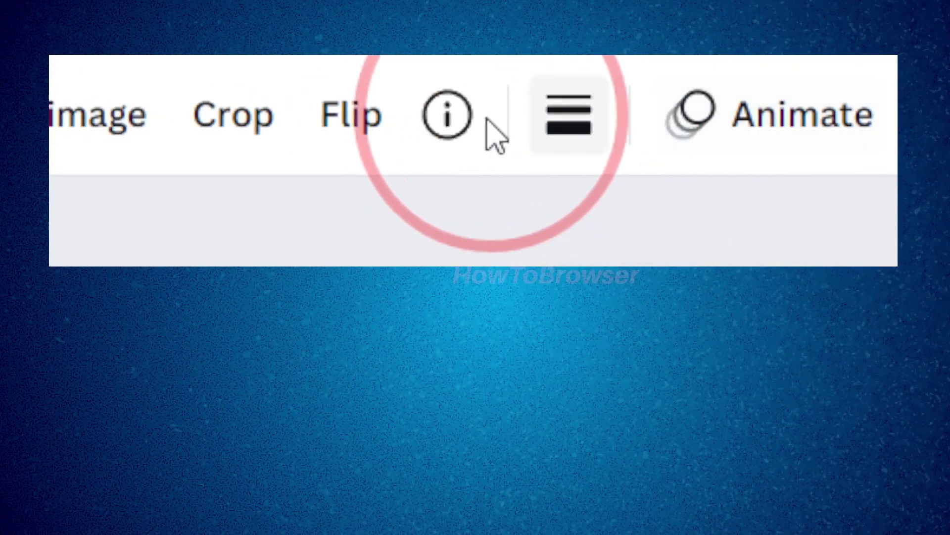
left_click(232, 115)
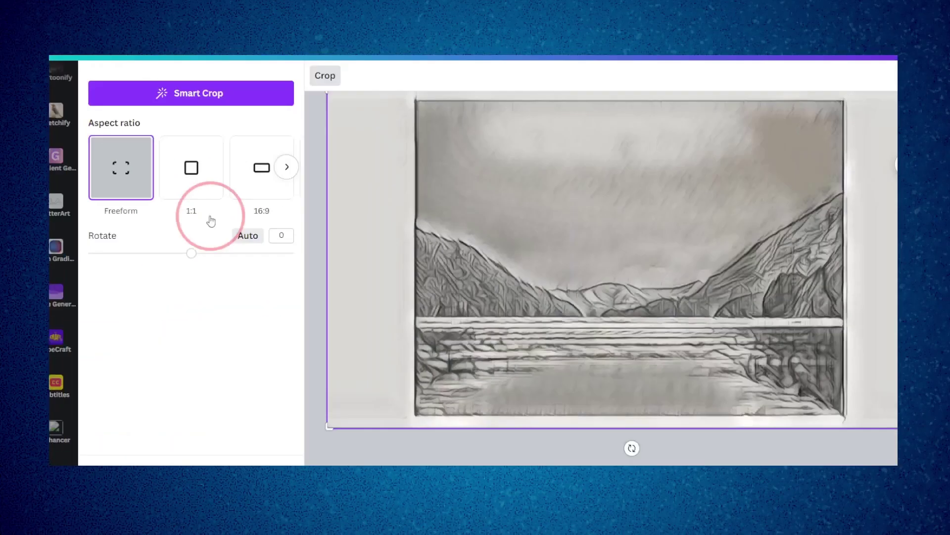
left_click(210, 218)
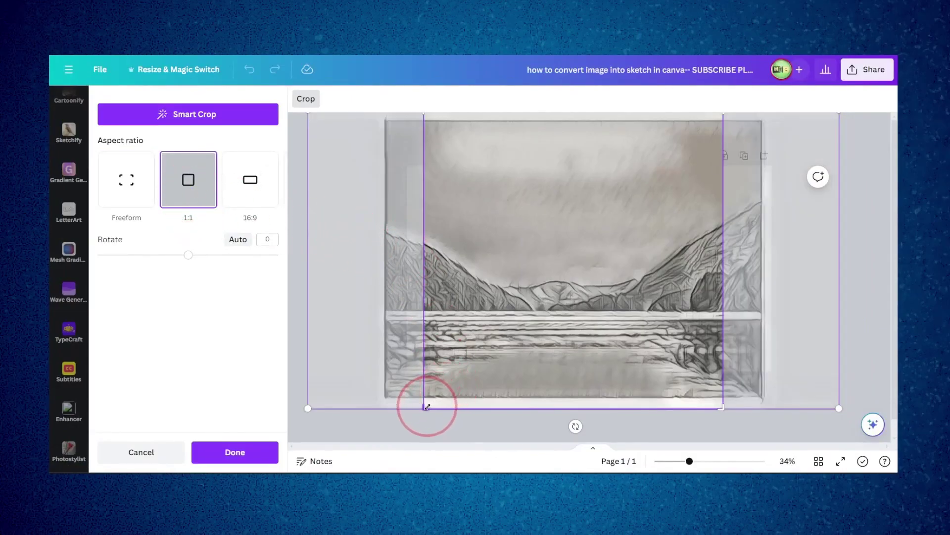
left_click_drag(427, 407, 379, 378)
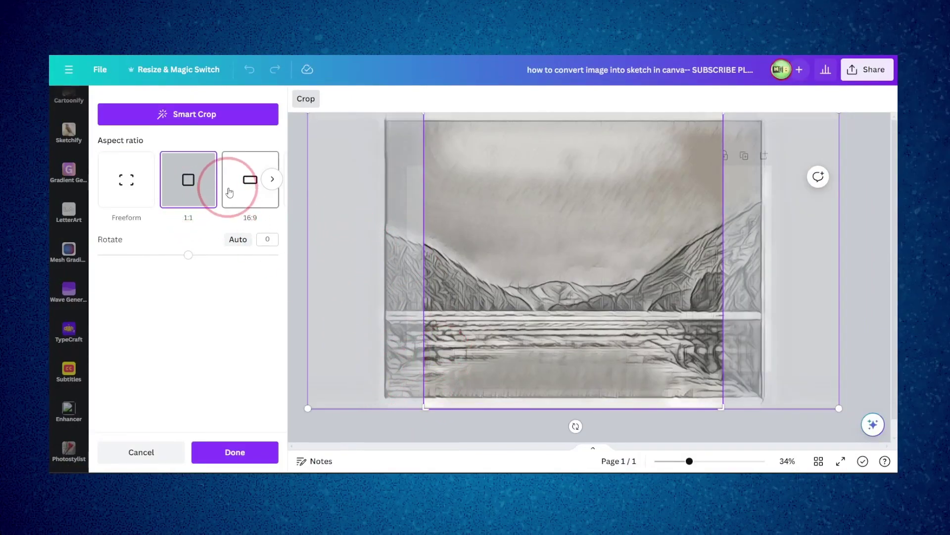
left_click_drag(424, 341, 403, 400)
left_click_drag(721, 176, 753, 169)
left_click_drag(677, 206, 662, 193)
left_click(234, 451)
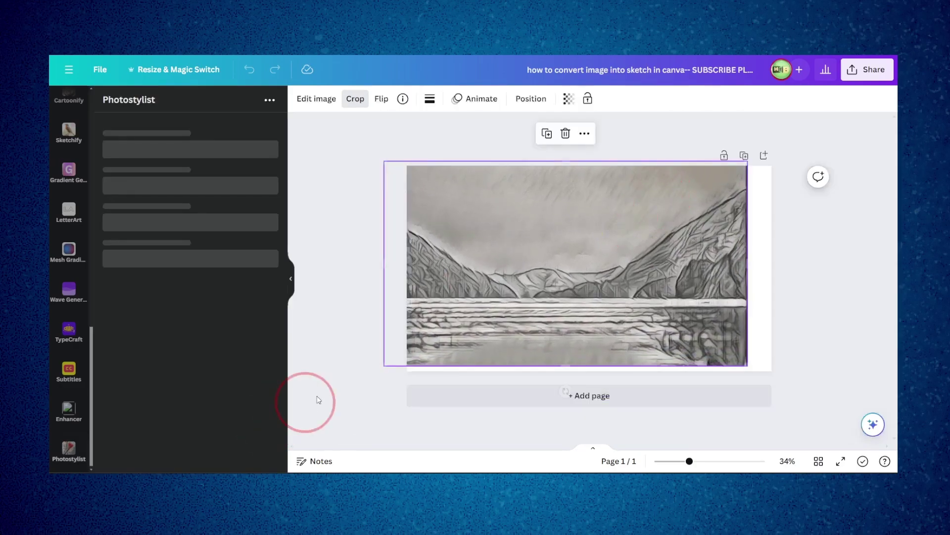
Step: Enlarge the cropped lake sketch slightly past the page edges and centre it to cover the whole page
left_click_drag(614, 265, 610, 263)
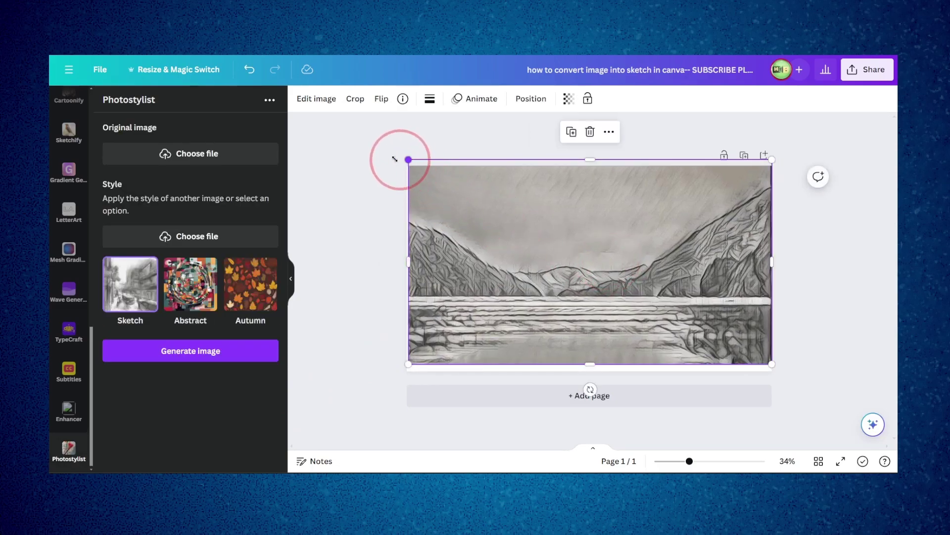
left_click_drag(408, 159, 368, 137)
left_click_drag(474, 221, 486, 230)
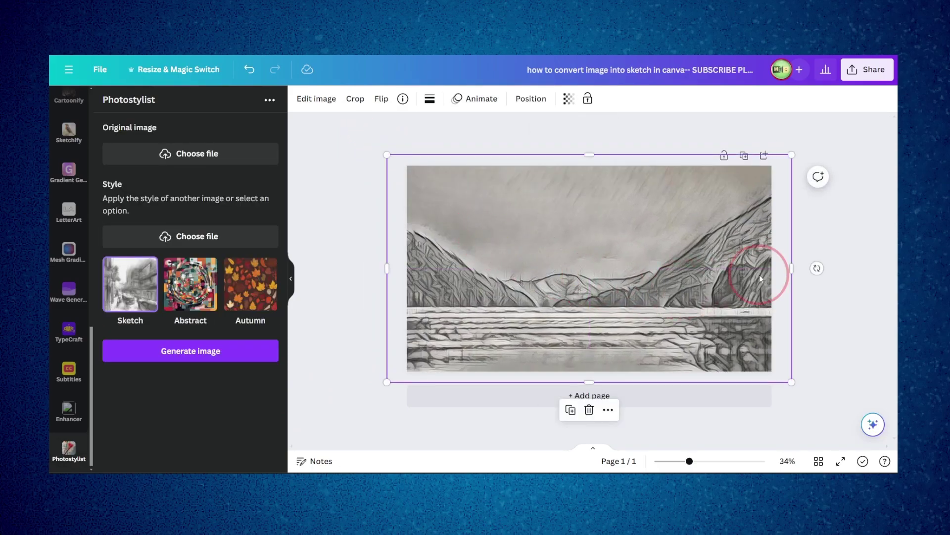